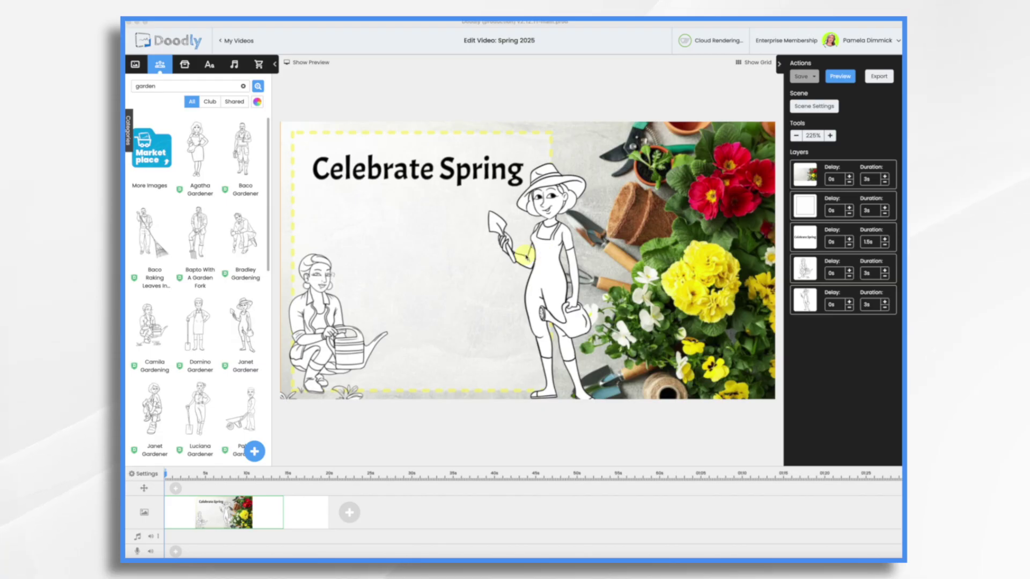
Create a new Whiteboard video titled "Spring Sale" at 480p (854x480) resolution.
left_click(237, 41)
left_click(237, 102)
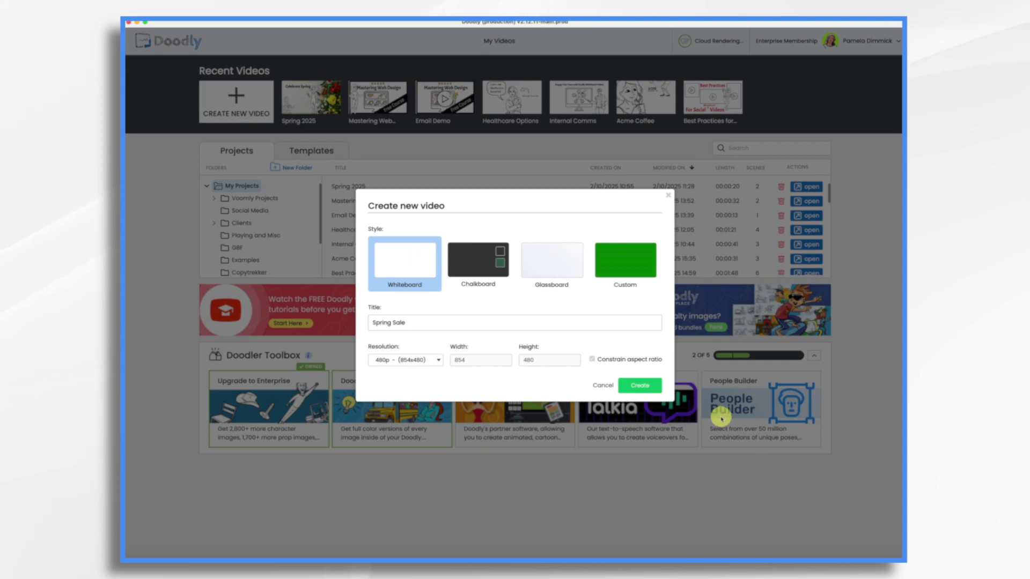
left_click(641, 386)
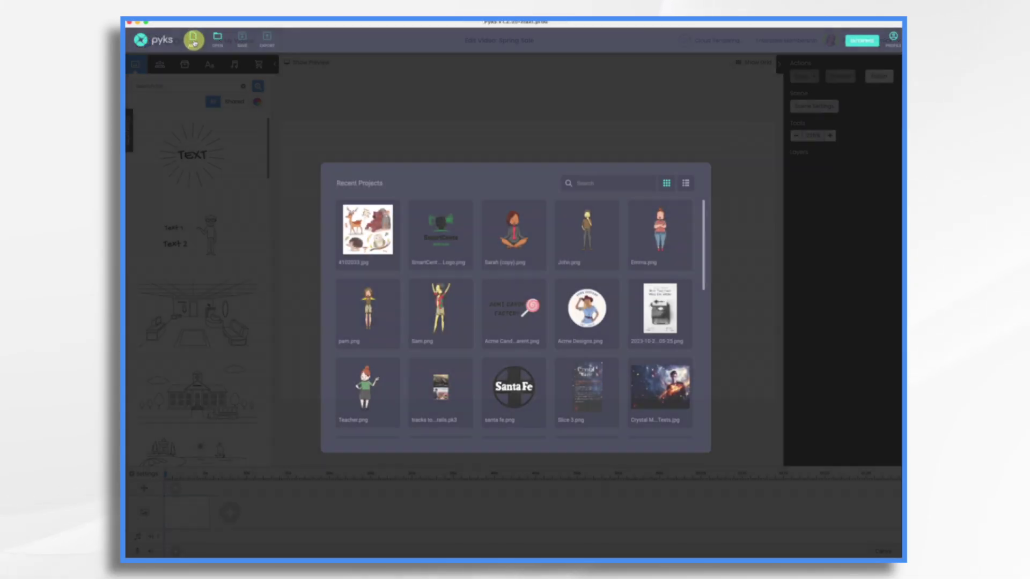
Switch to Pyks and create a new custom image 1920 wide by 1080 high.
left_click(193, 38)
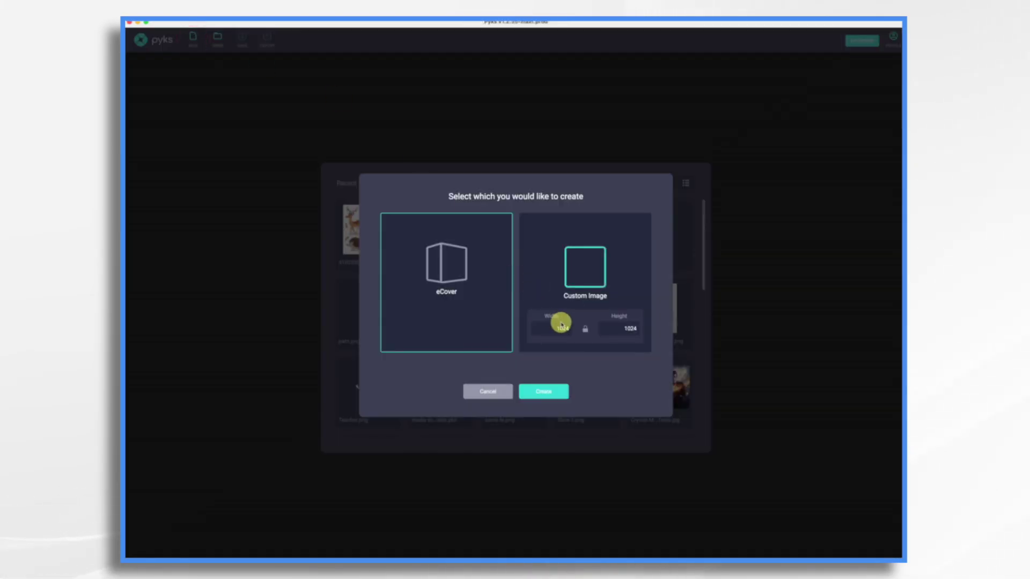
left_click(546, 279)
left_click(566, 328)
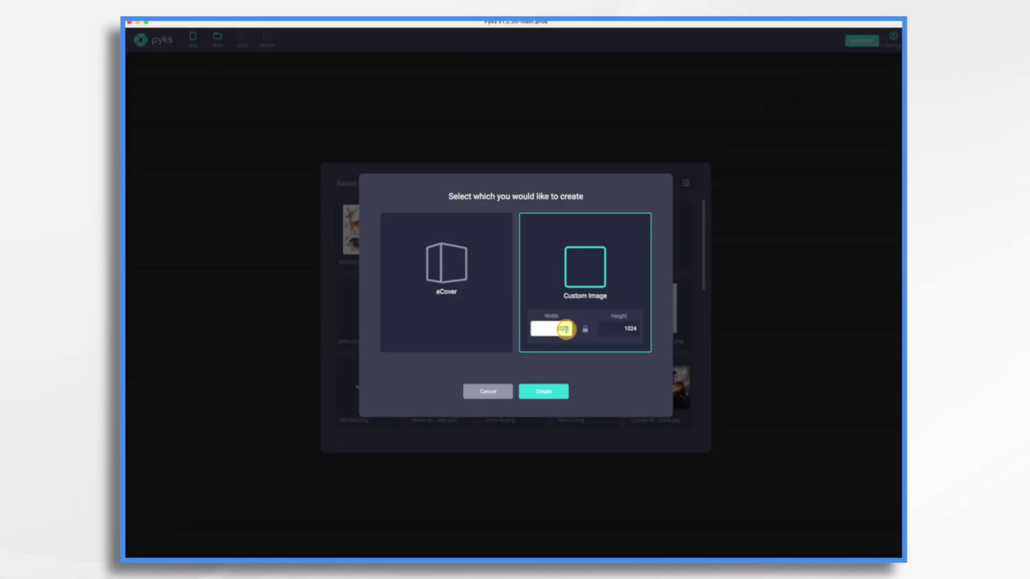
type("1920")
key("Tab")
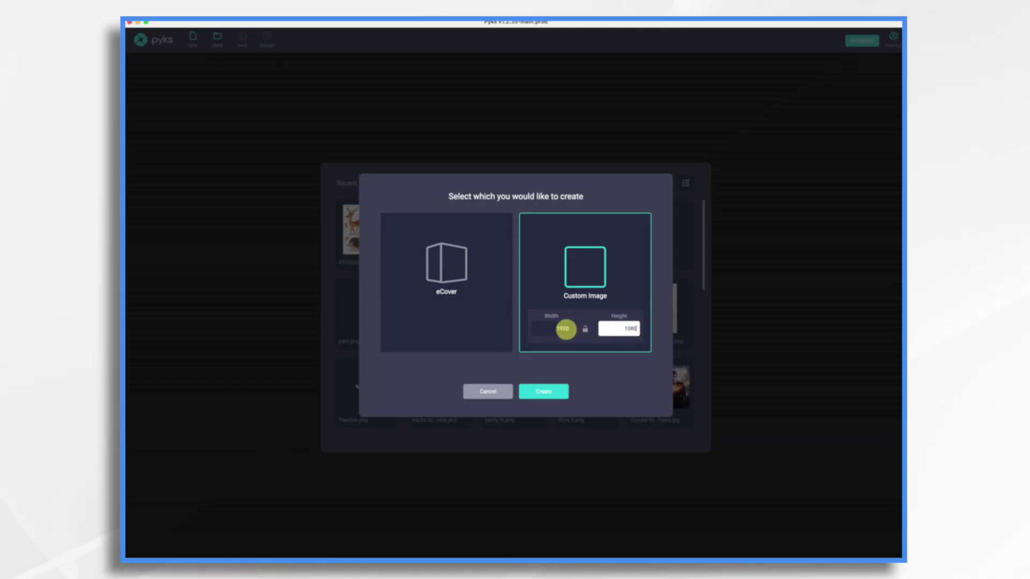
left_click(548, 392)
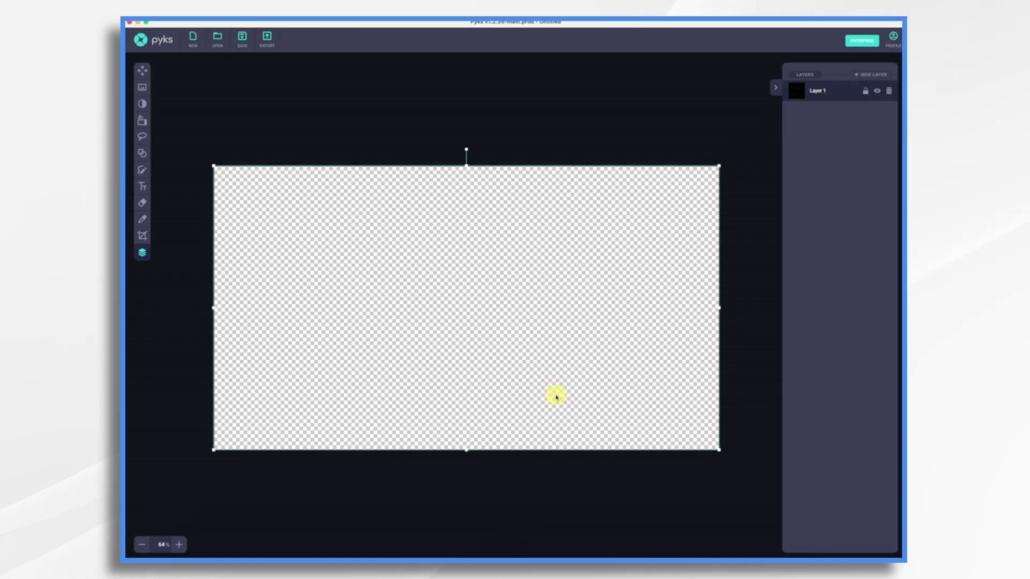
Find "gardening tools background" images in the Backgrounds category and add the daffodil pots with trowel picture to the canvas.
left_click(142, 88)
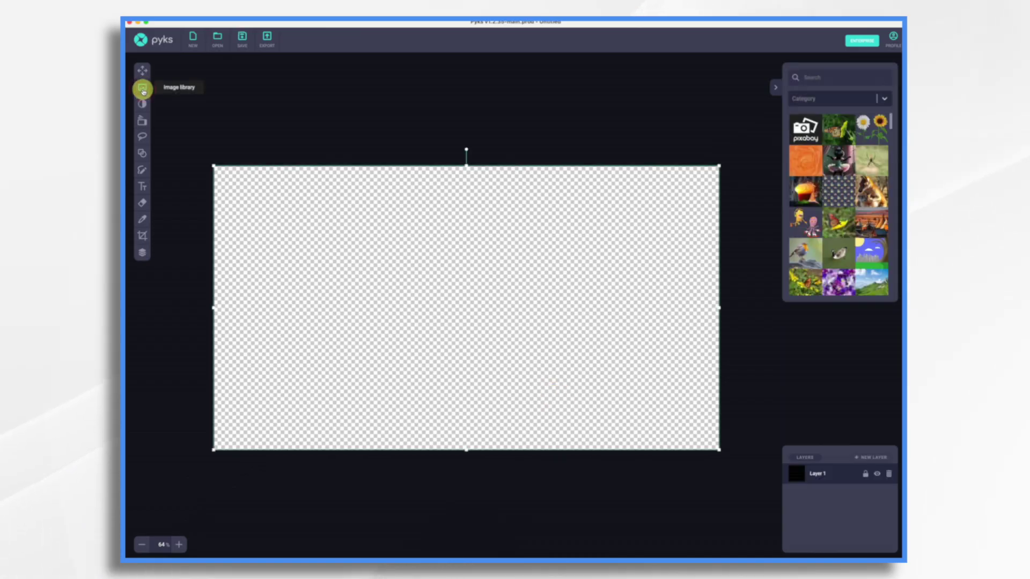
left_click(805, 78)
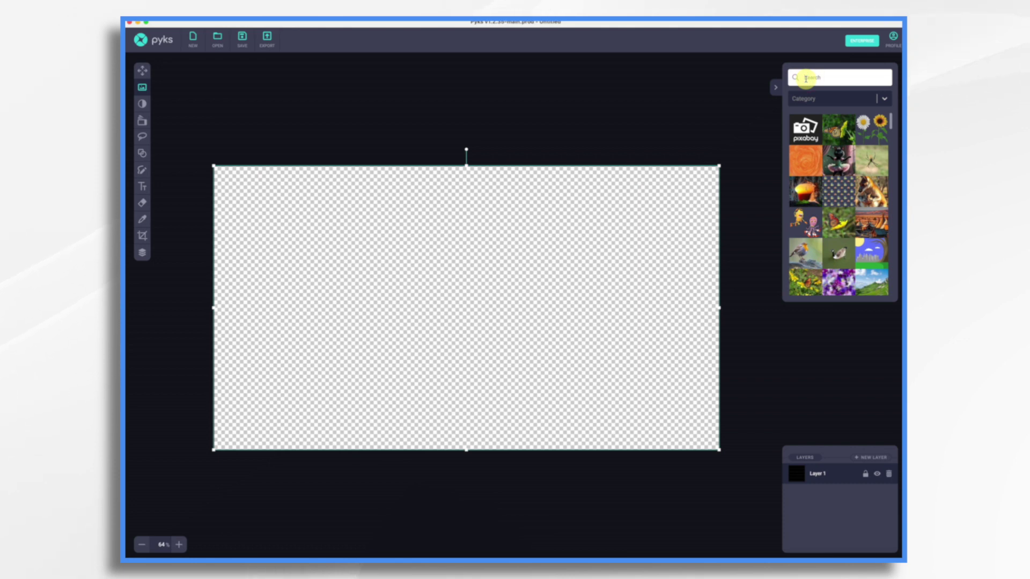
type("gardening tools background")
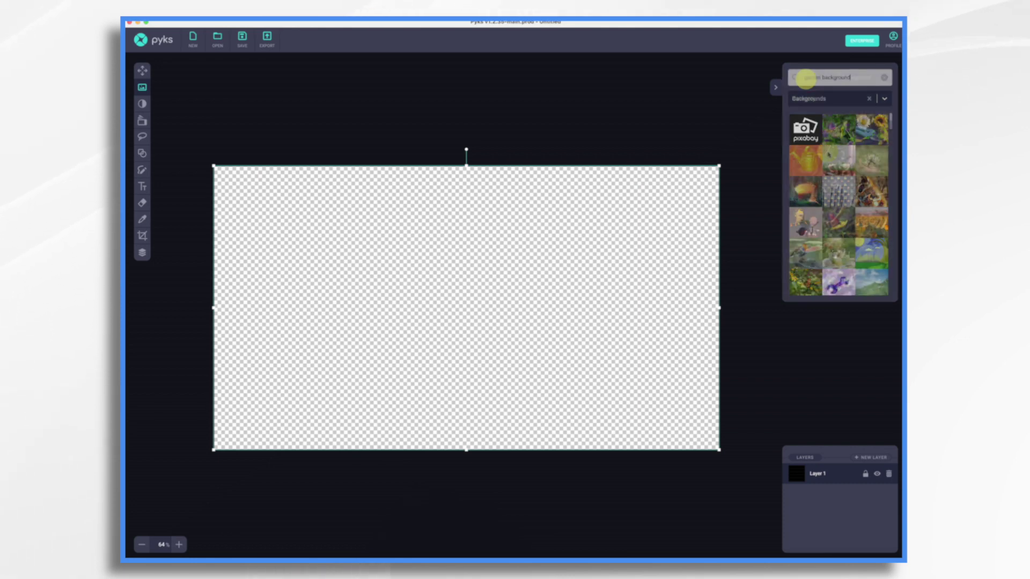
left_click(820, 77)
type("ing tools")
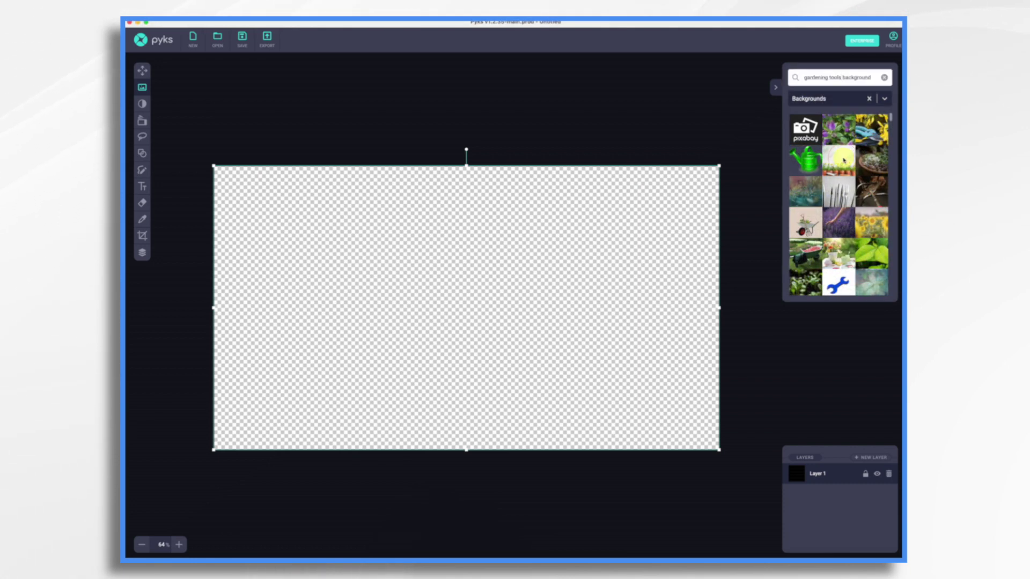
left_click(844, 160)
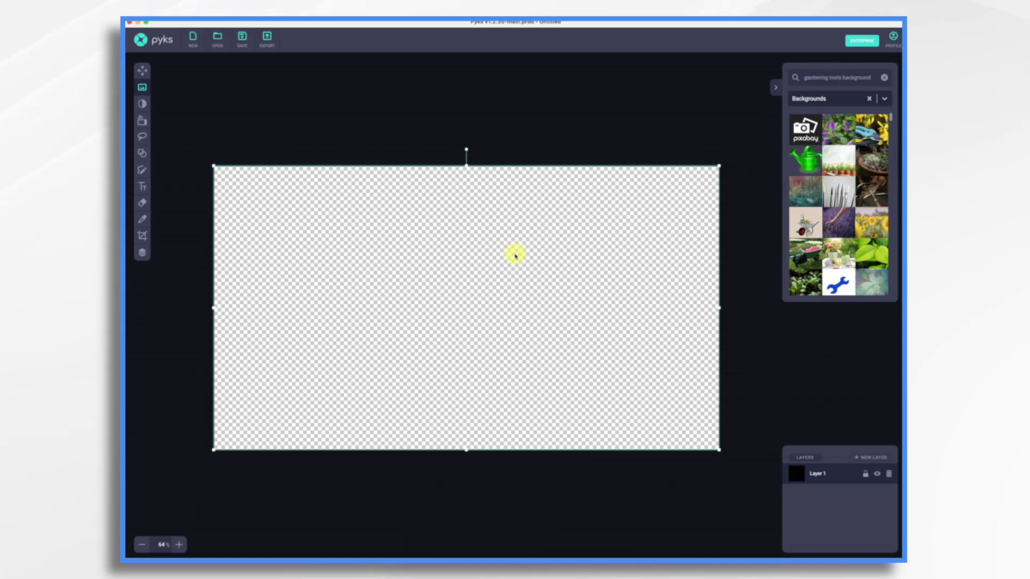
left_click(831, 161)
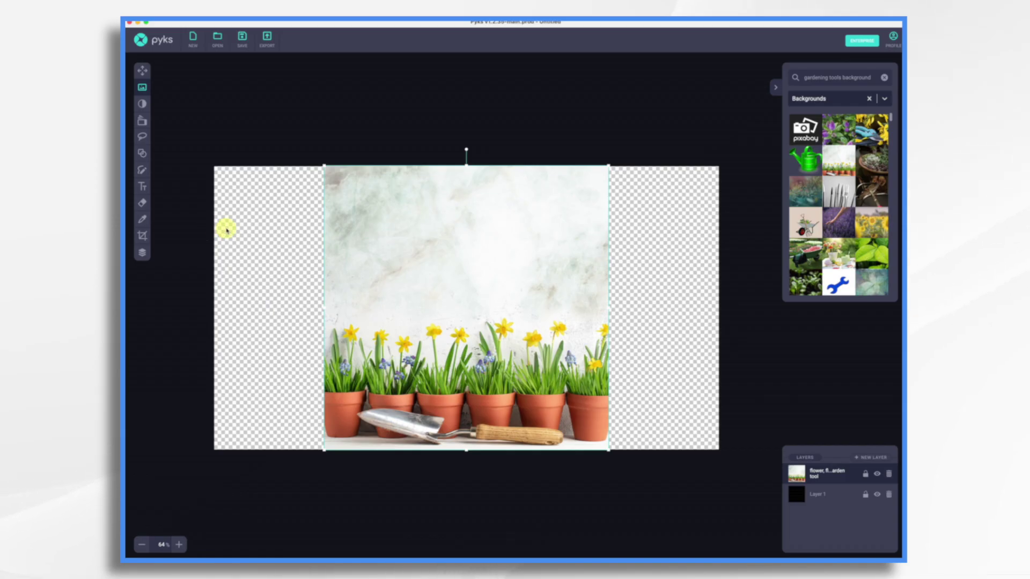
Crop the canvas to the side edges of the flower pots picture, removing the empty areas, and apply the crop.
left_click(142, 236)
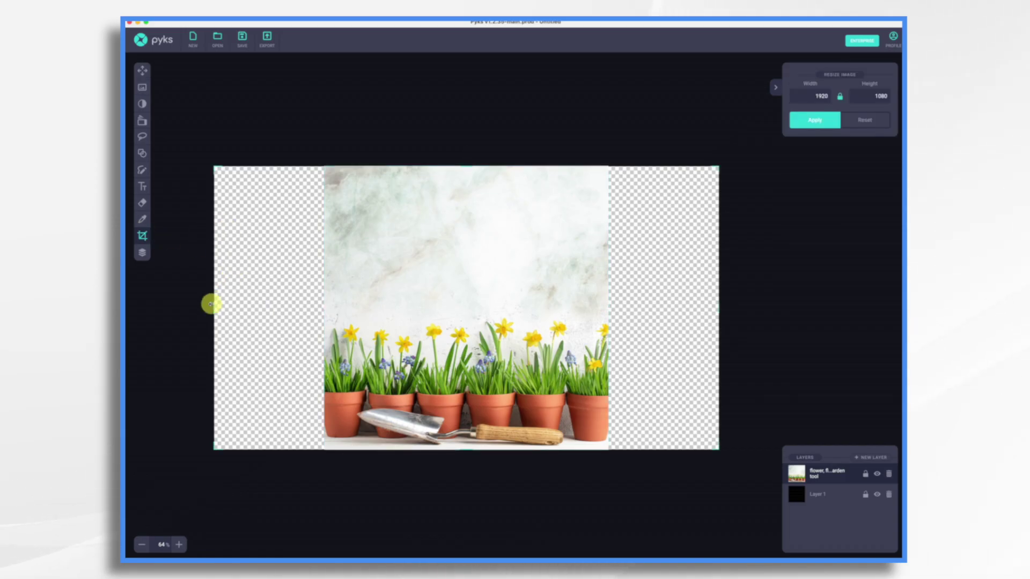
left_click_drag(216, 309, 325, 320)
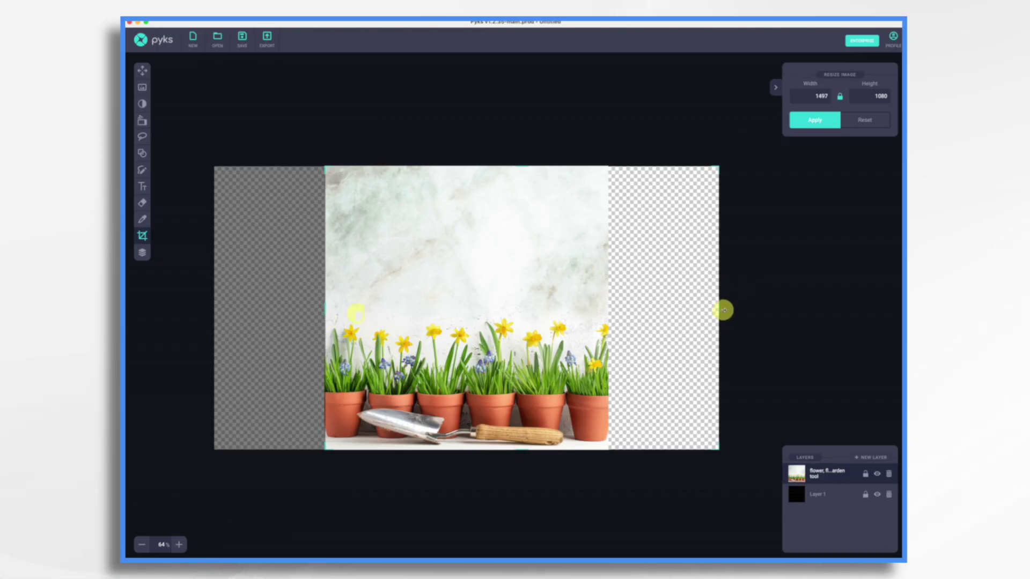
left_click_drag(719, 307, 607, 302)
left_click(810, 120)
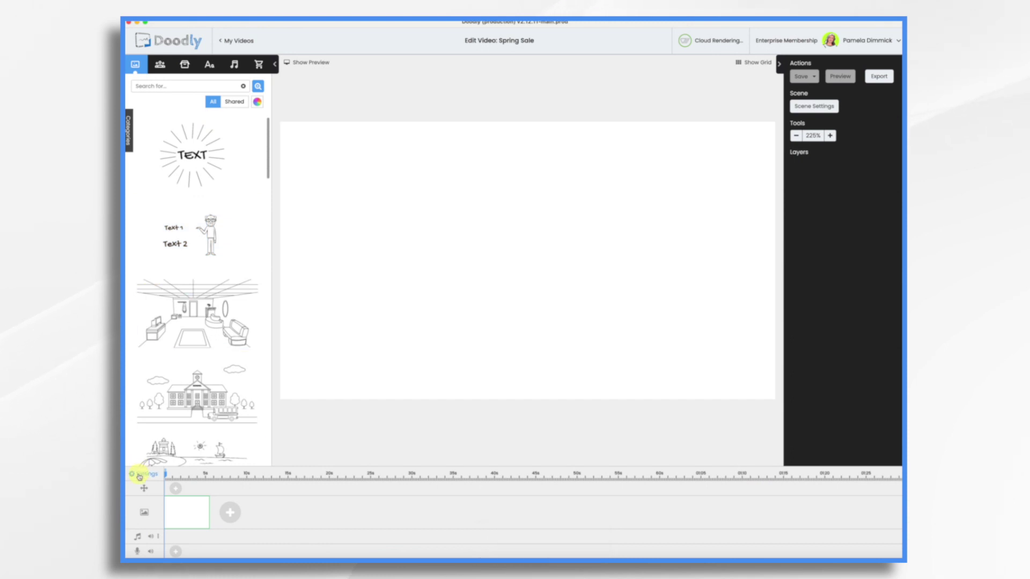
Switch to Doodly and set the Spring Sale video's resolution to Facebook & Instagram.
left_click(141, 474)
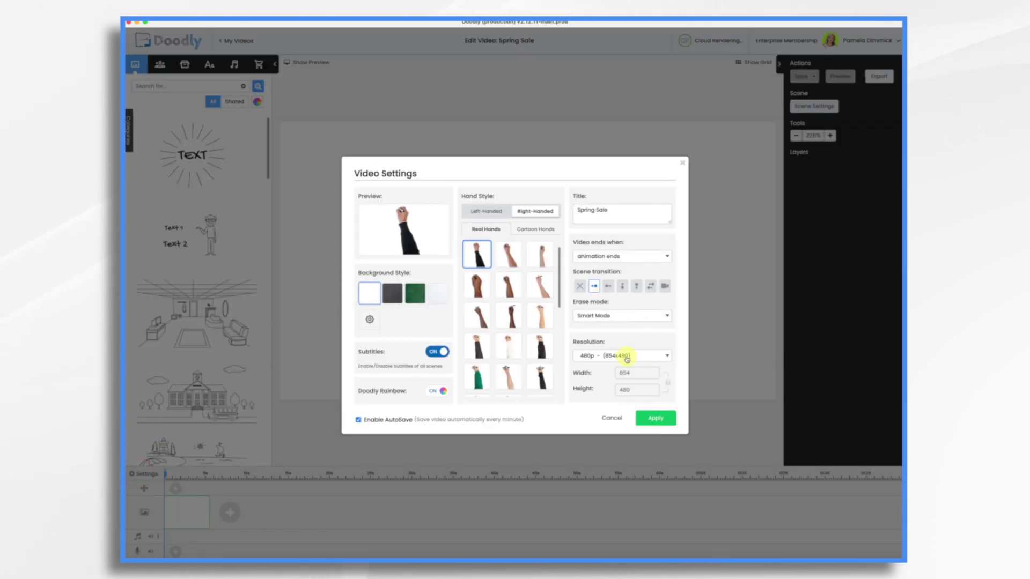
left_click(638, 359)
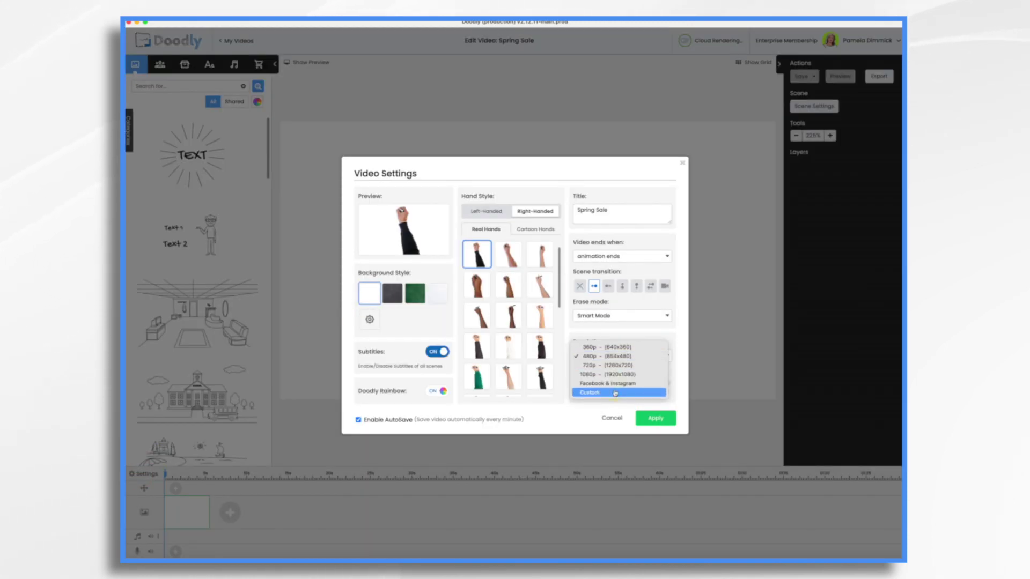
left_click(615, 383)
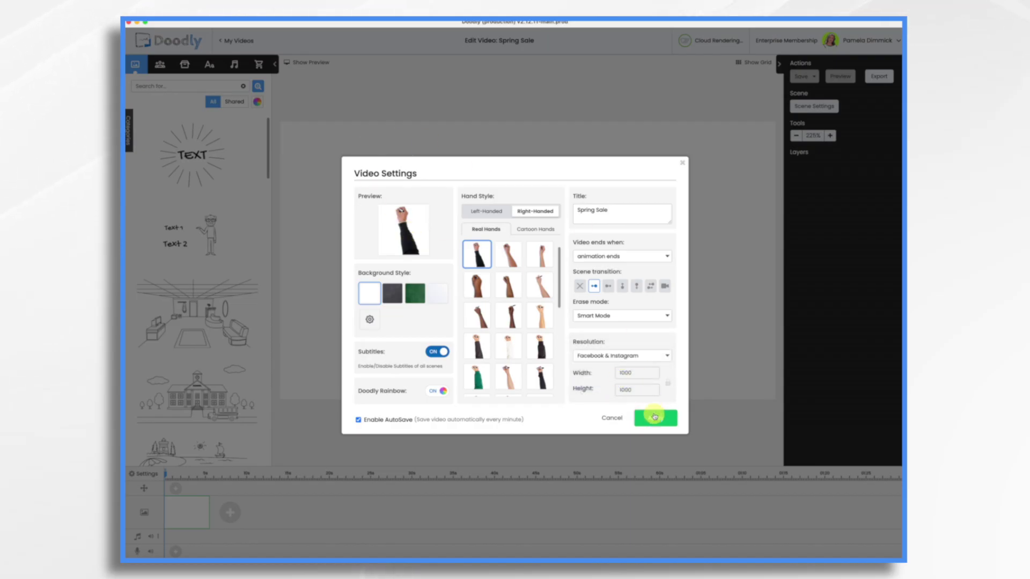
left_click(656, 419)
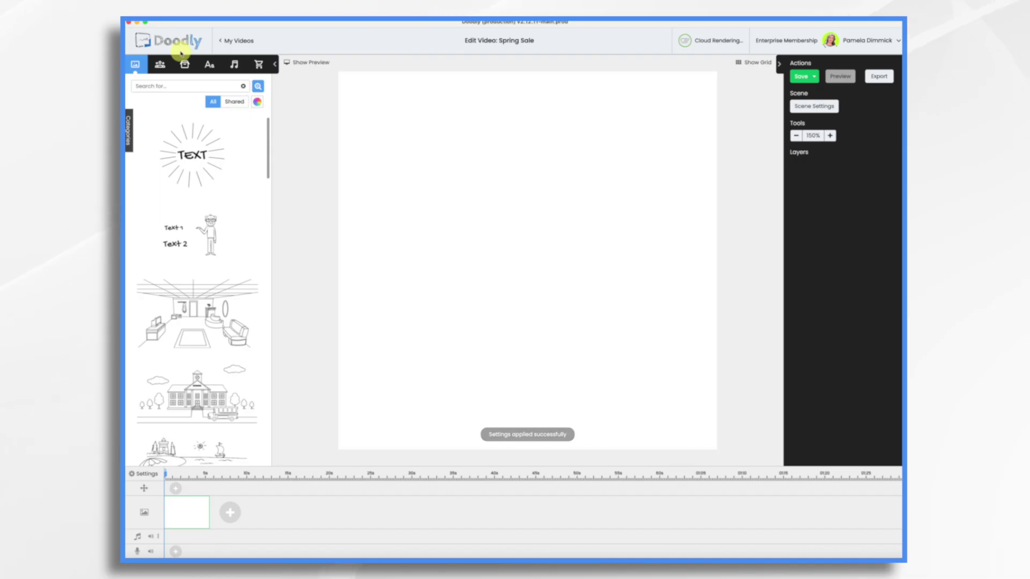
Add the flower pots image as a new prop titled "garden pots" and enlarge it to fill the square canvas.
left_click(185, 65)
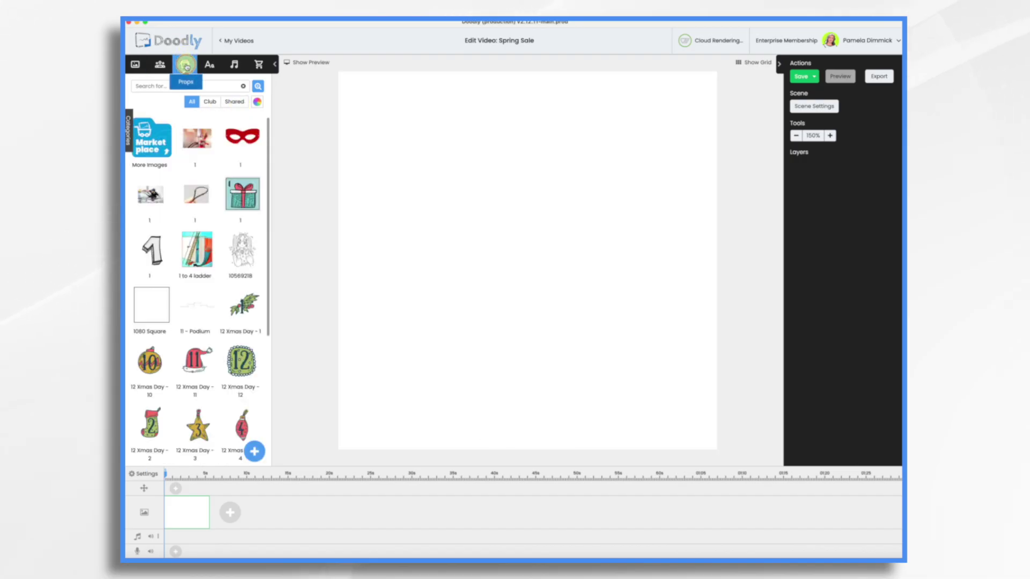
left_click(253, 454)
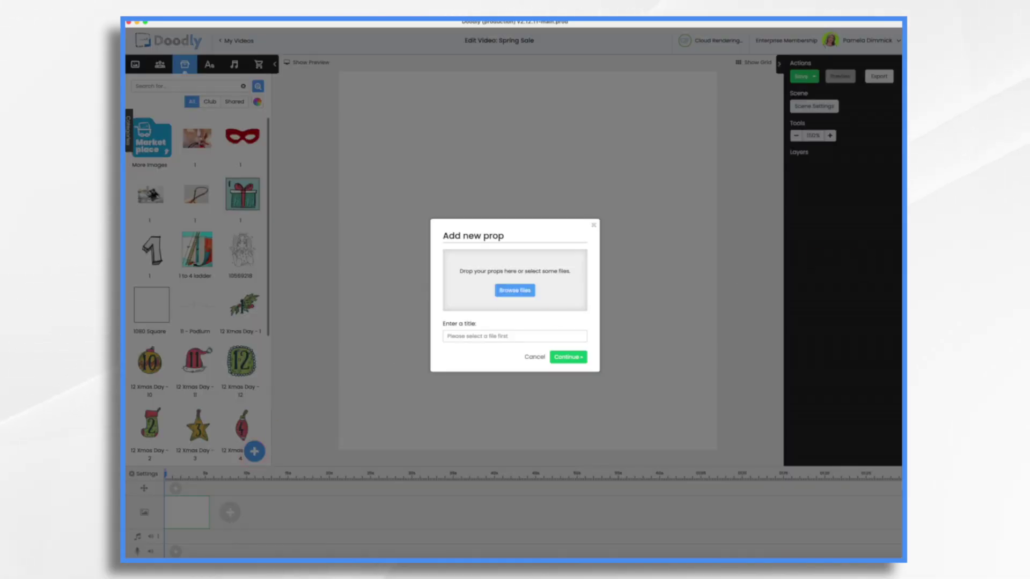
left_click_drag(839, 140, 534, 282)
left_click(570, 374)
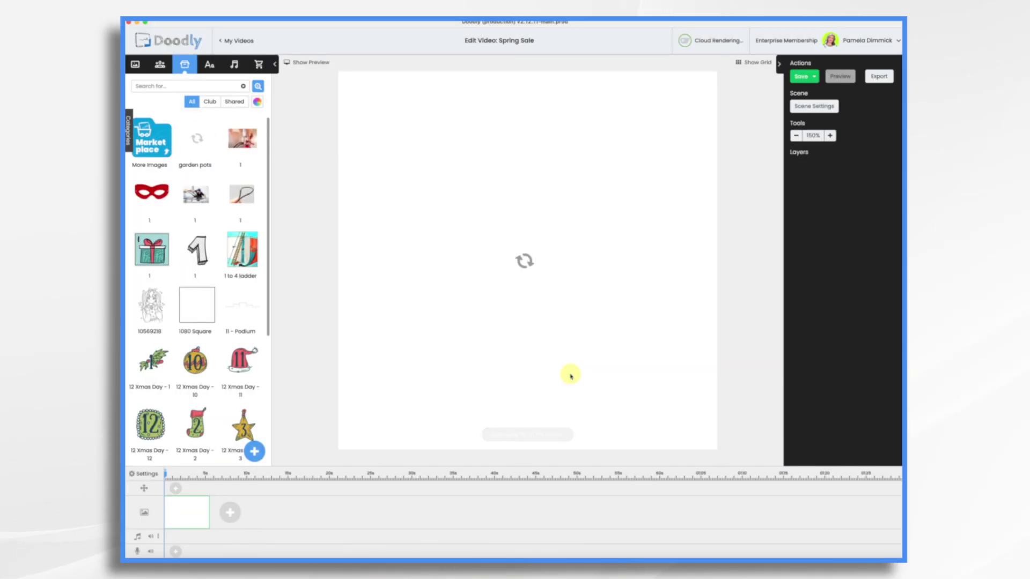
left_click_drag(486, 150, 413, 97)
left_click_drag(569, 293, 725, 447)
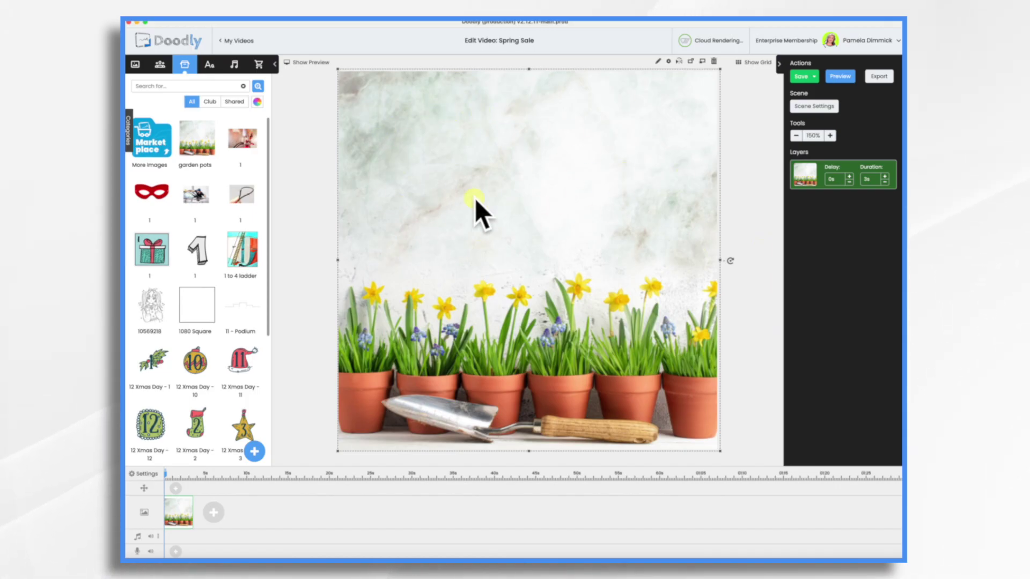
Search the props for "rectangle" and add the Dashed Rectangle to the scene without replacing the background image.
left_click(168, 83)
type("rect")
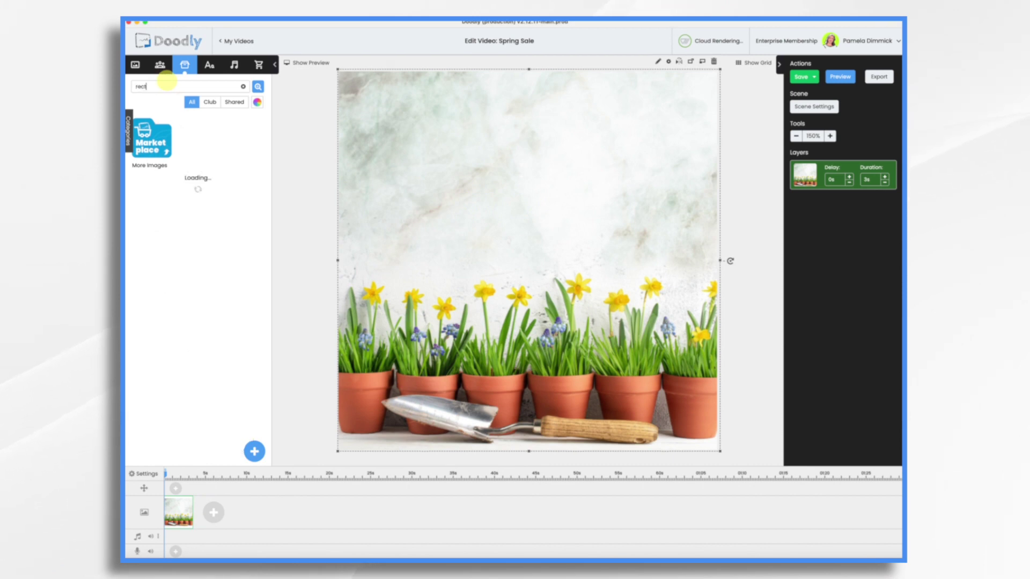
type("angle")
scroll(156, 307, "down", 5)
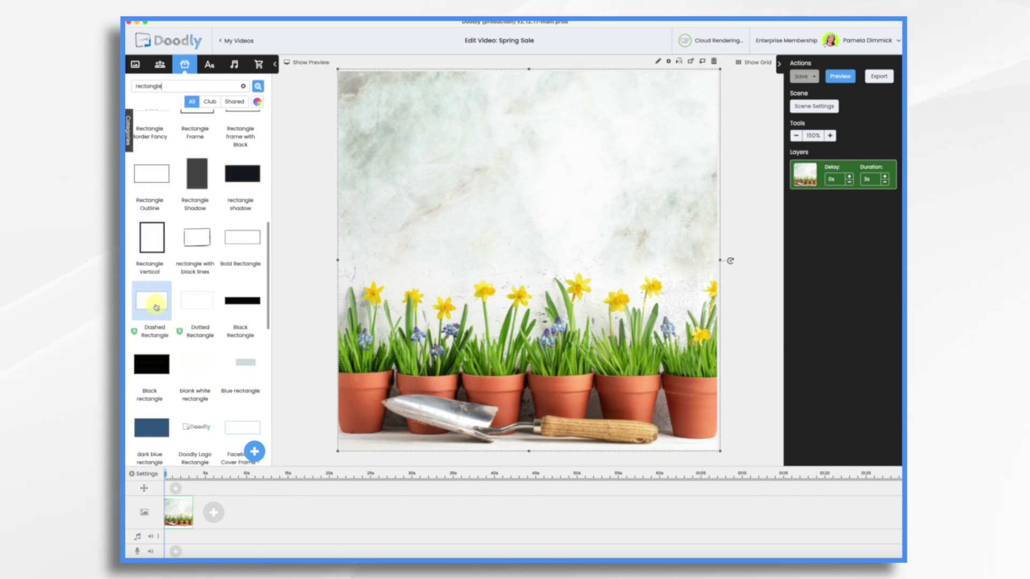
left_click_drag(158, 305, 505, 212)
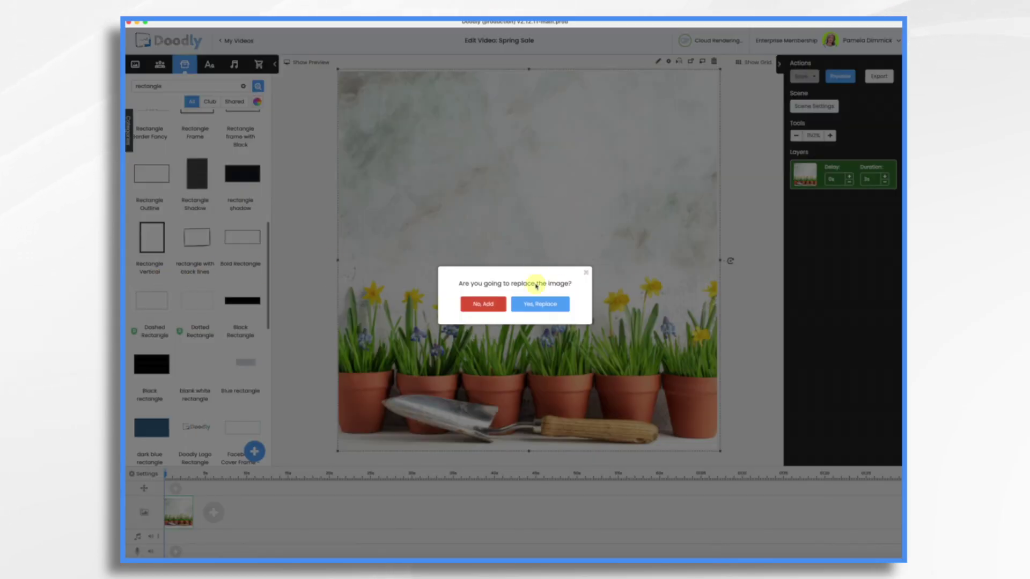
left_click(496, 306)
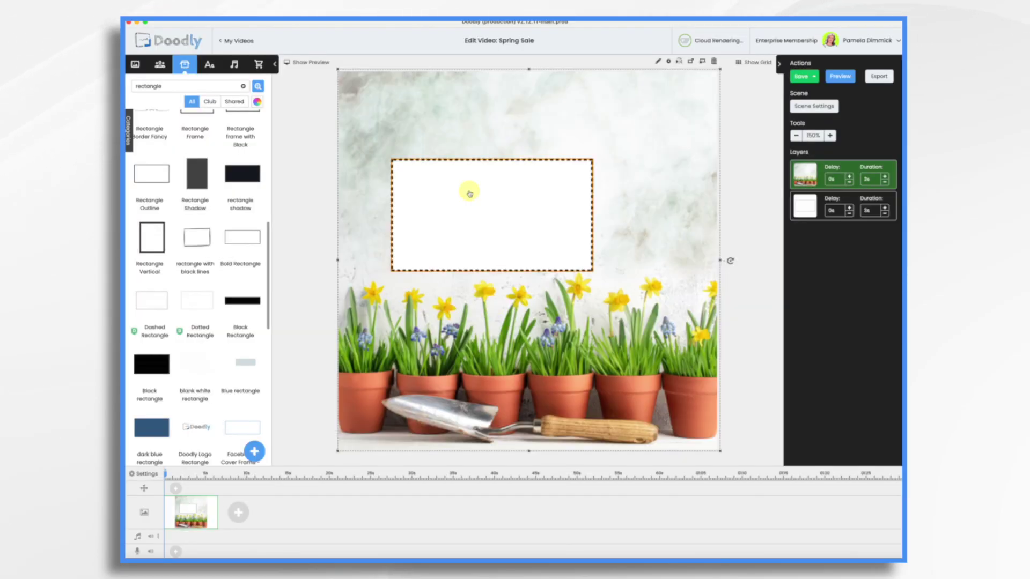
Enlarge the dashed rectangle to about 955 by 539 and position it above the flowers at about X 28, Y 28.
left_click_drag(469, 191, 445, 125)
left_click_drag(582, 217, 721, 280)
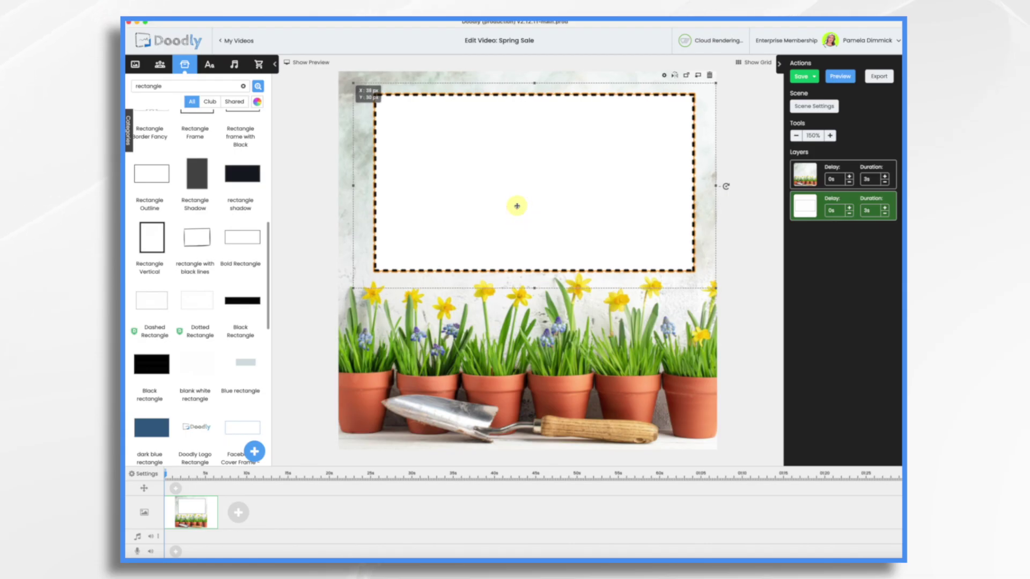
left_click_drag(561, 209, 557, 205)
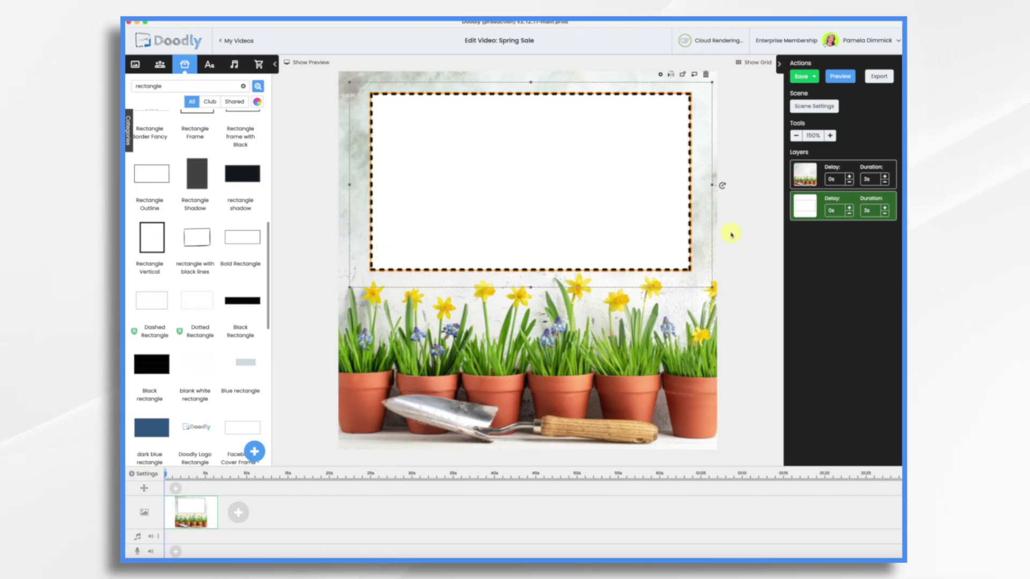
Change the dashed rectangle's color to yellow (#F8E71C) and apply it.
left_click(660, 75)
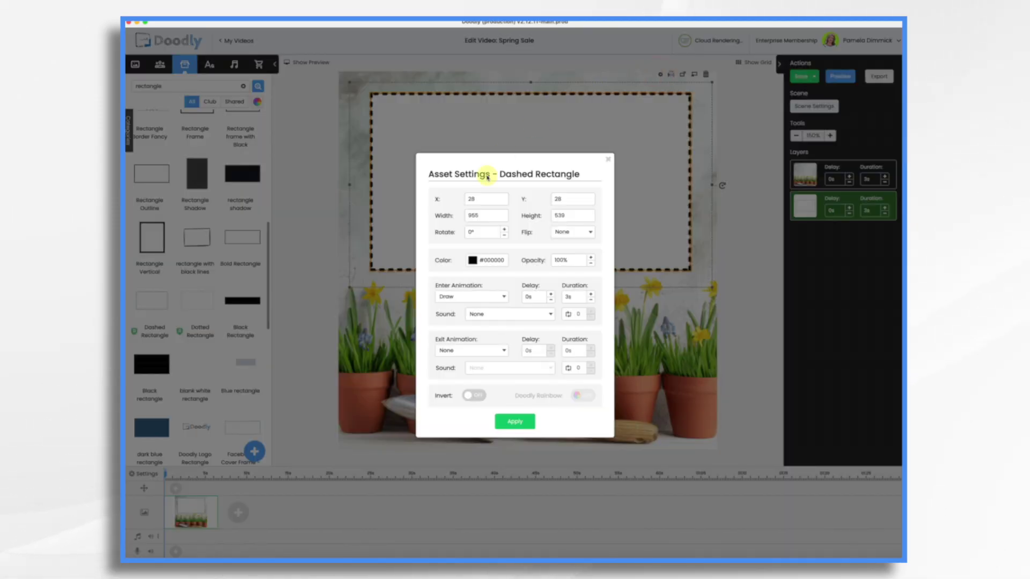
left_click(472, 262)
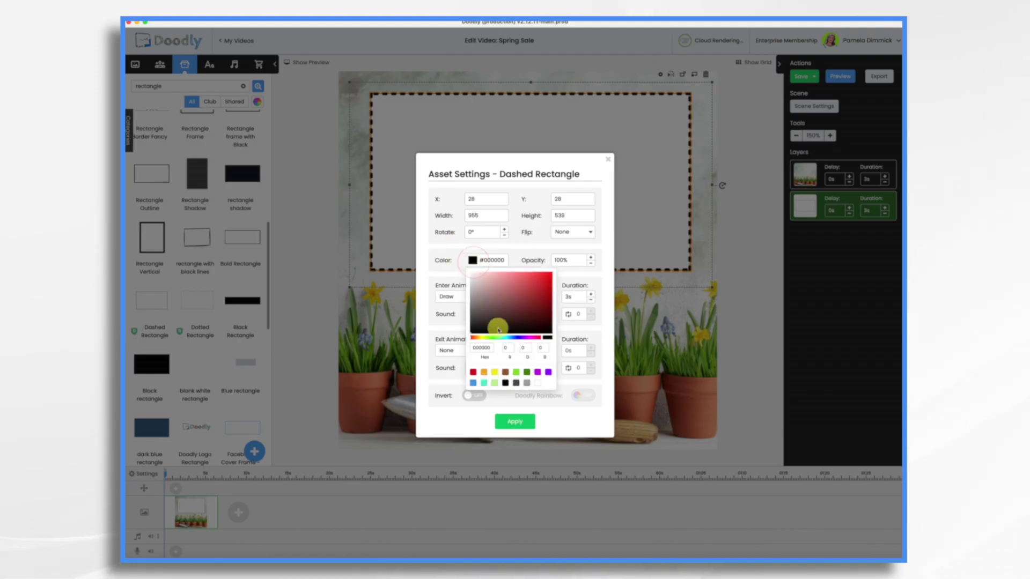
left_click(495, 373)
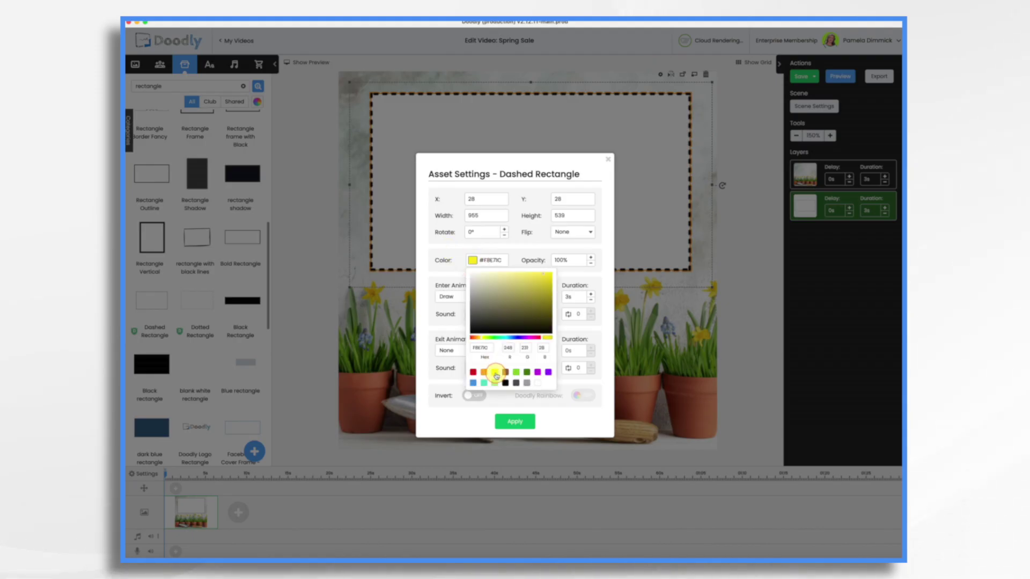
left_click(510, 424)
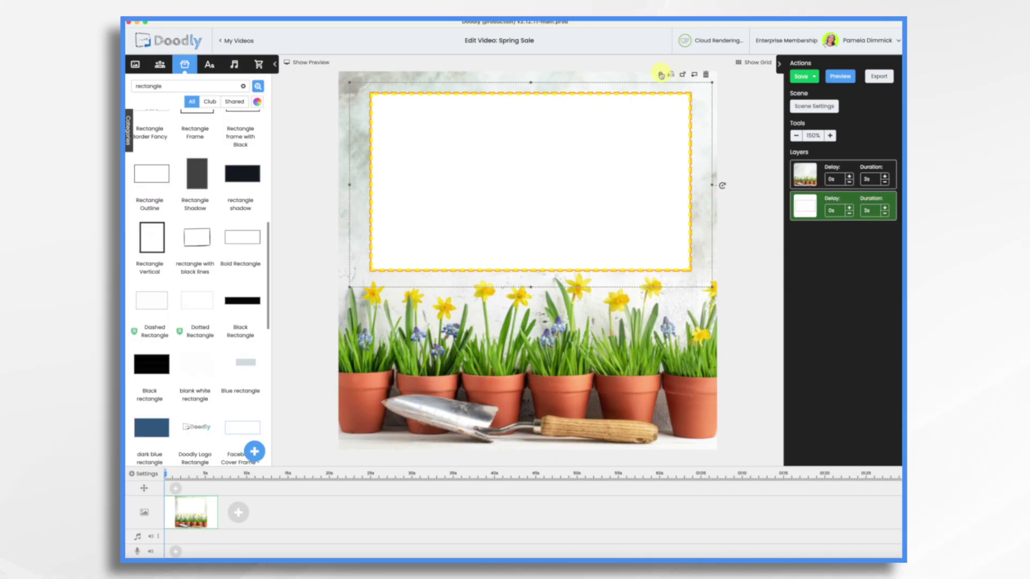
Set the dashed rectangle's opacity to 60% and apply it.
left_click(661, 75)
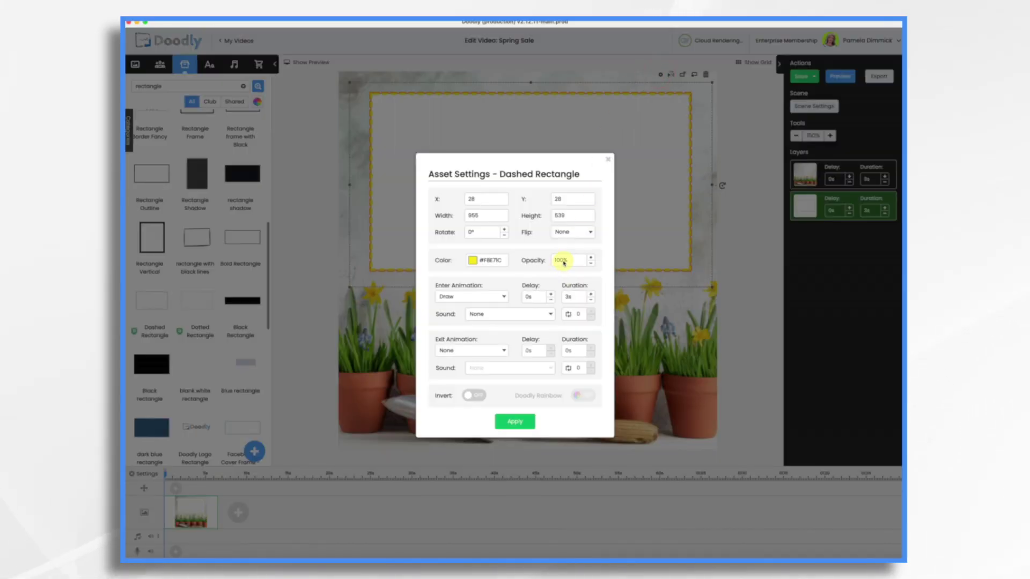
left_click(558, 262)
key("BackSpace")
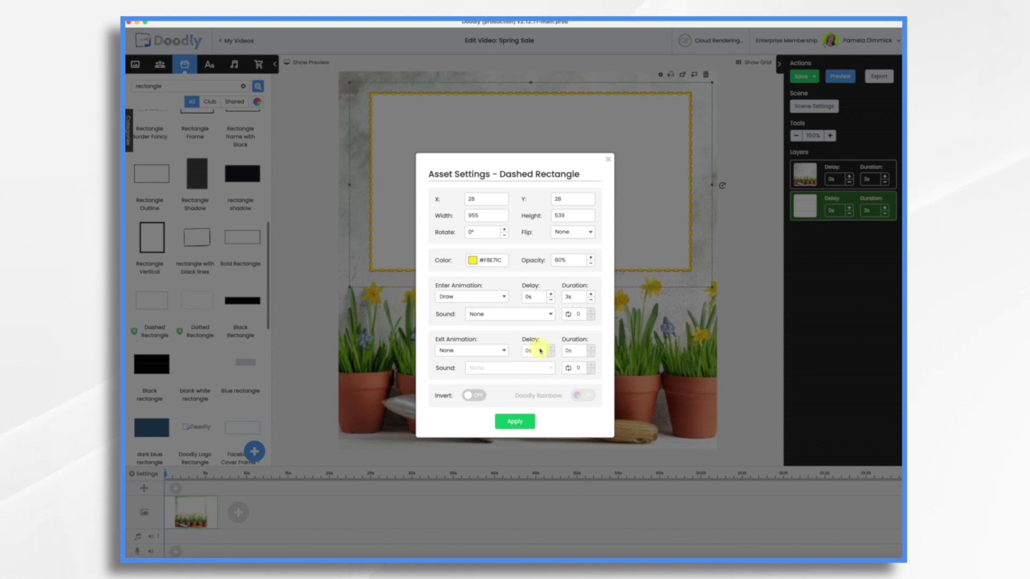
left_click(516, 421)
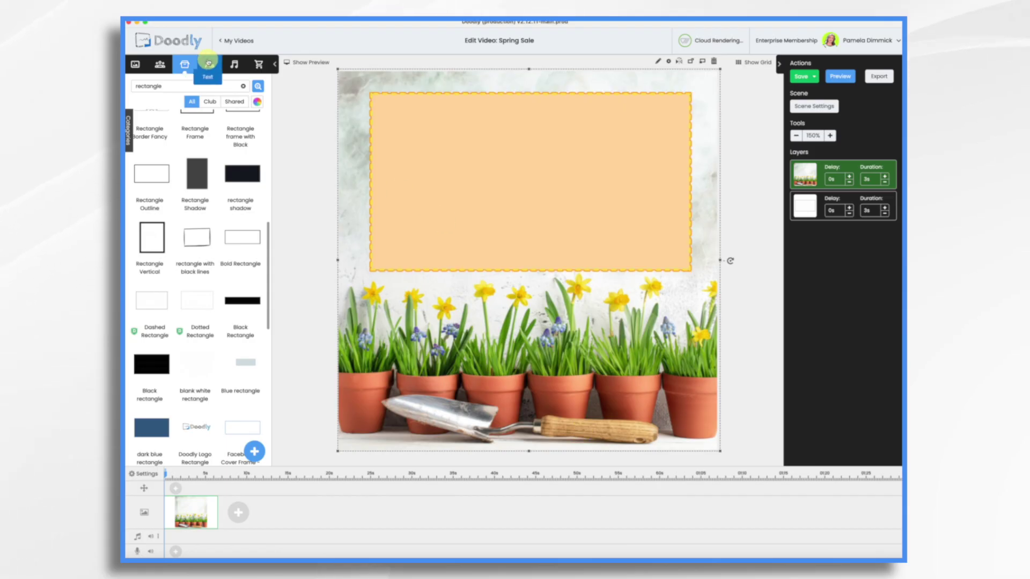
Search the fonts for "indie" and add an Indie Flower Regular text inside the dashed rectangle.
left_click(208, 66)
scroll(209, 204, "down", 10)
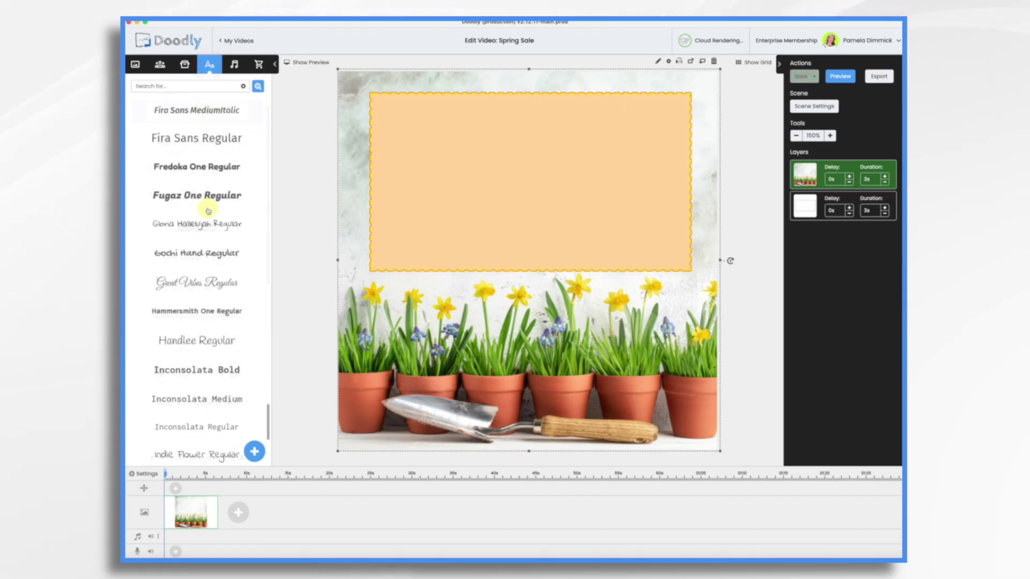
scroll(209, 211, "down", 3)
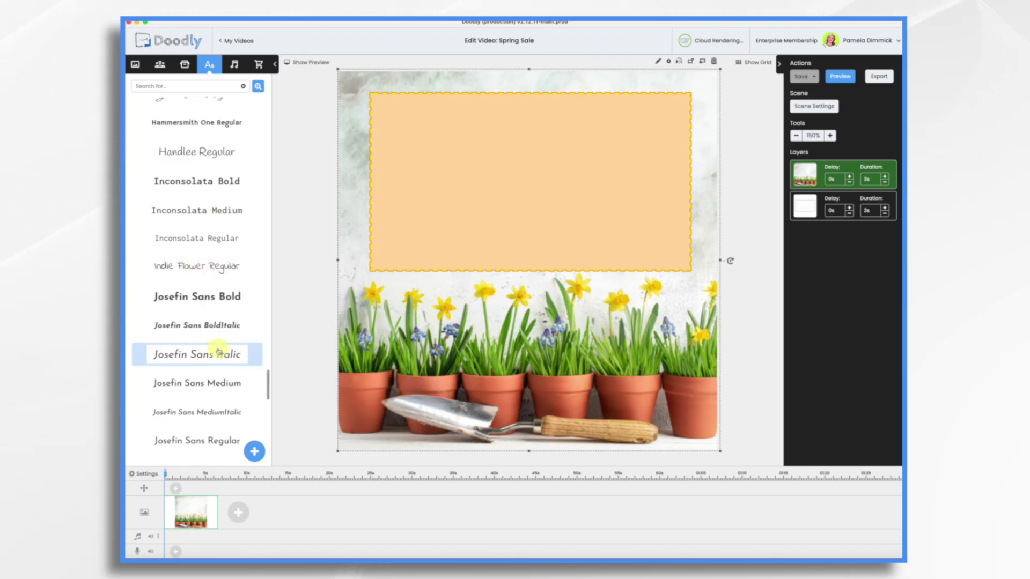
scroll(218, 351, "down", 4)
scroll(217, 349, "down", 3)
left_click(190, 86)
type("indie")
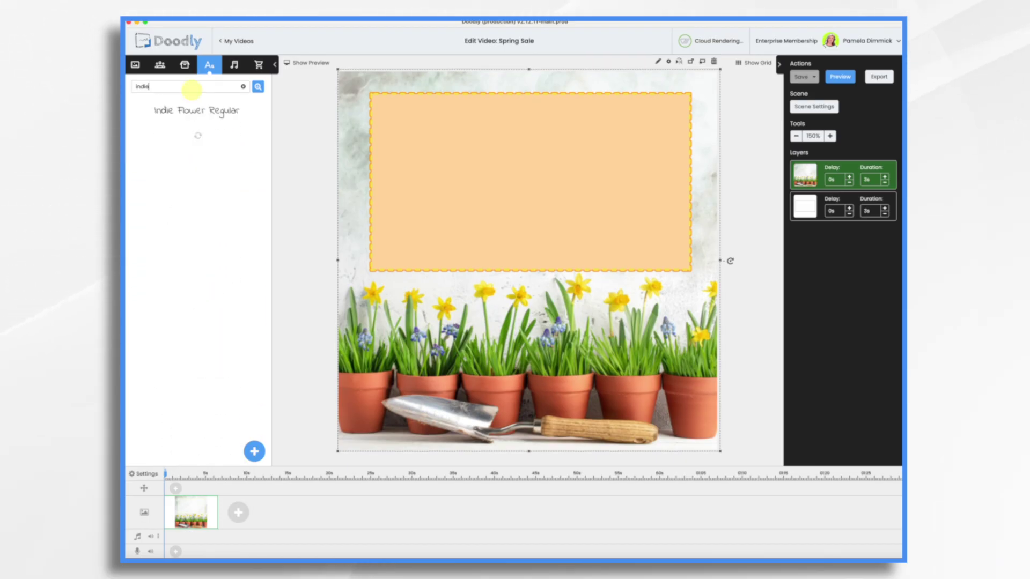
left_click_drag(192, 115, 479, 177)
Change the text to "Spring Sale!" and enlarge it across the upper part of the dashed rectangle.
double_click(527, 171)
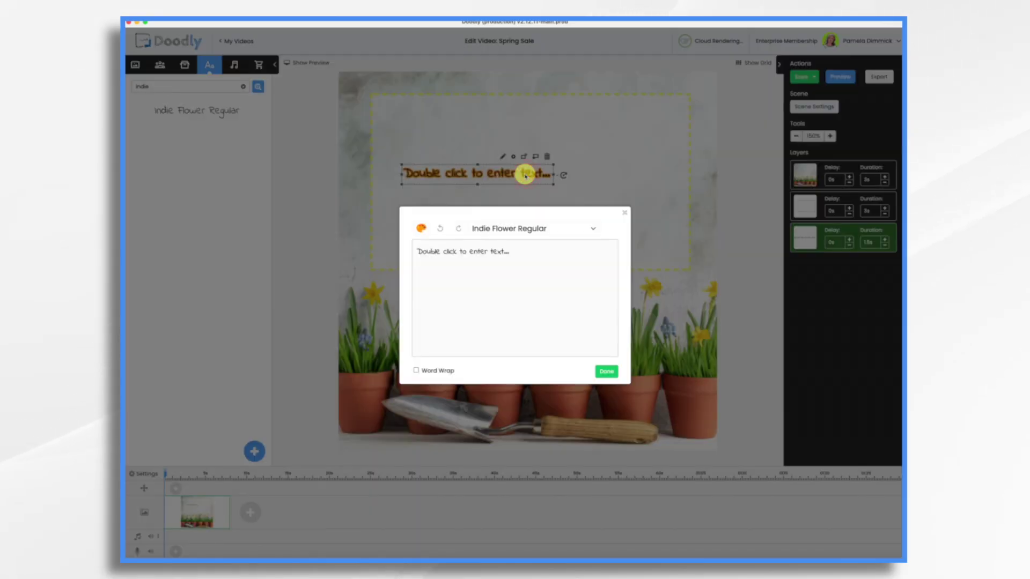
type("Spring Sale!")
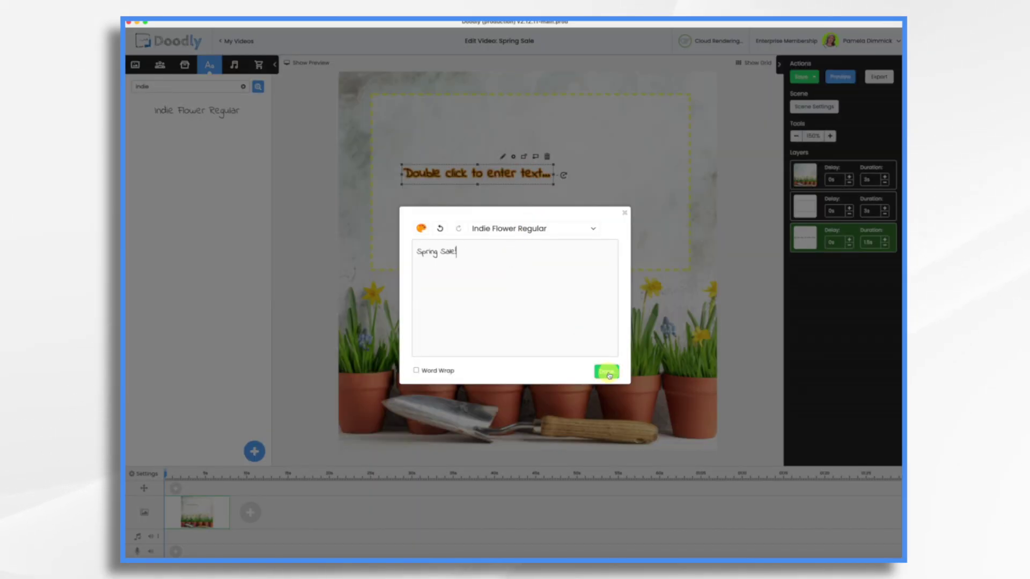
left_click(612, 372)
left_click_drag(563, 202, 526, 152)
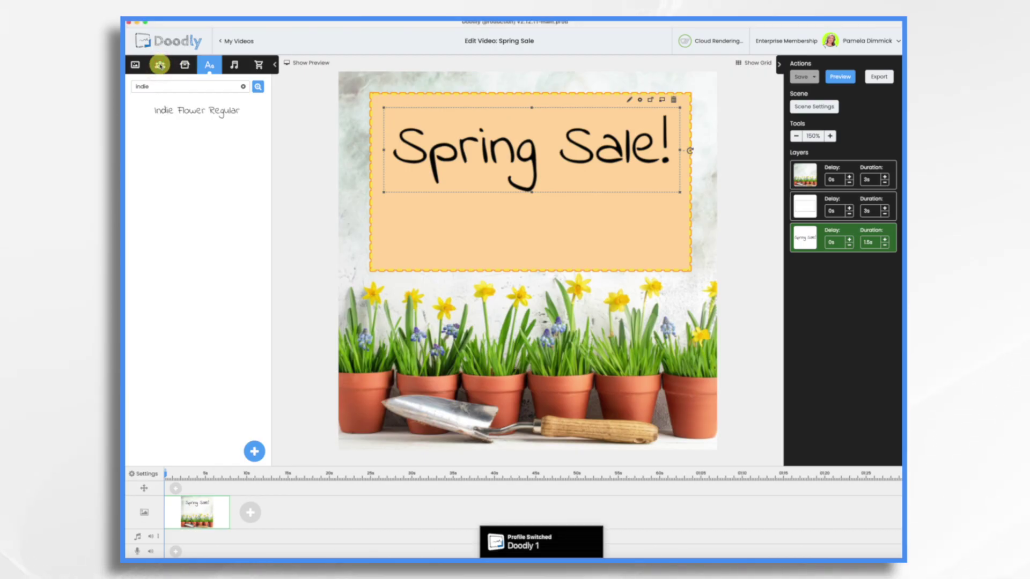
Search the characters for "garden" and add Camila Farming, enlarged, in the lower right of the canvas.
left_click(160, 65)
left_click(172, 85)
type("garden")
key("Return")
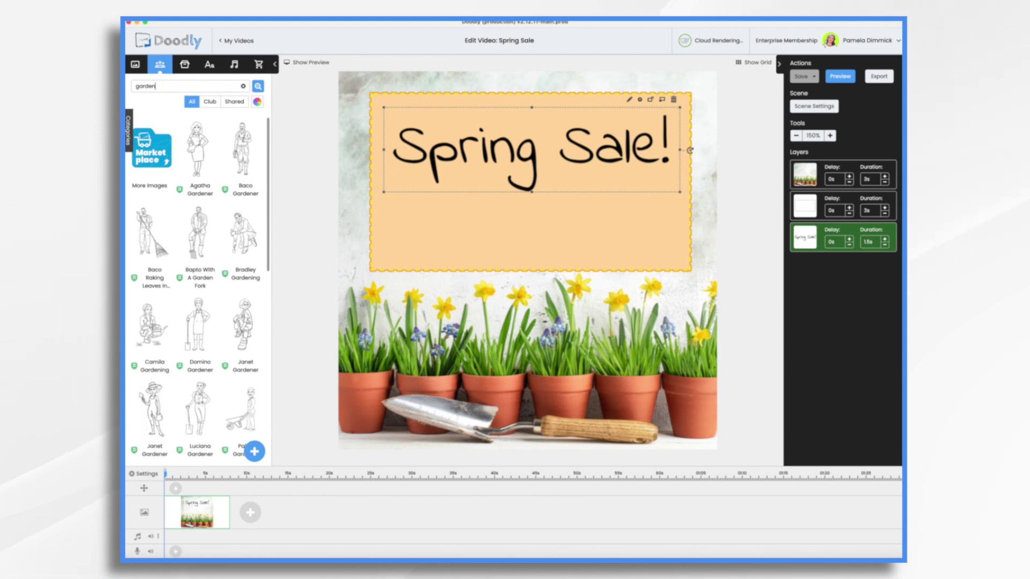
scroll(236, 293, "down", 3)
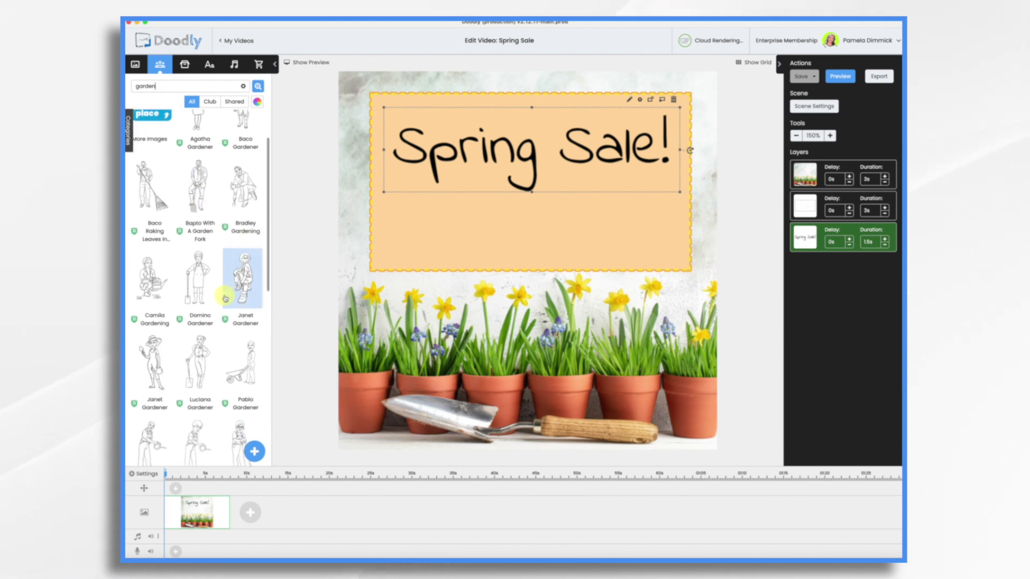
scroll(225, 298, "down", 6)
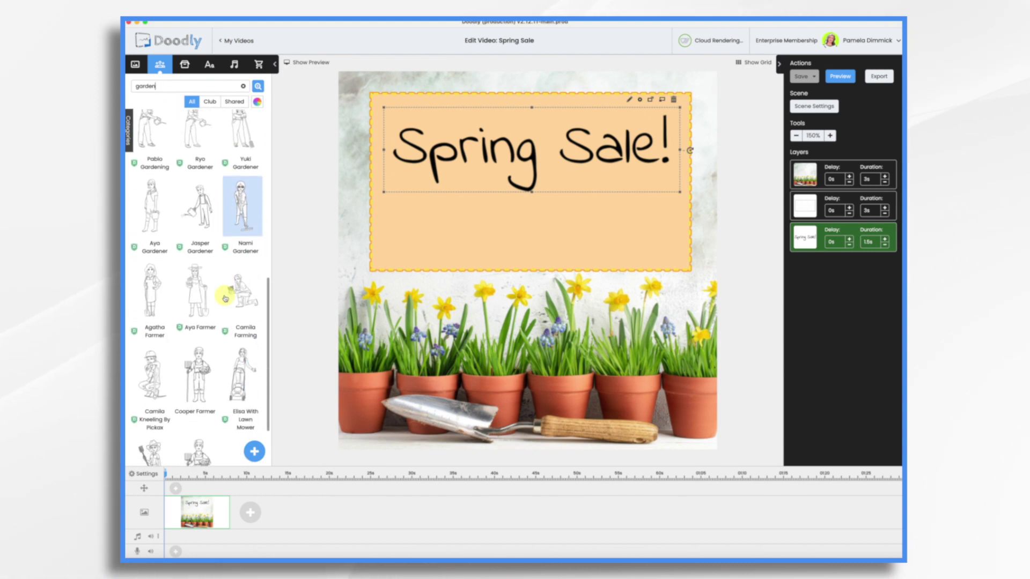
scroll(225, 298, "down", 3)
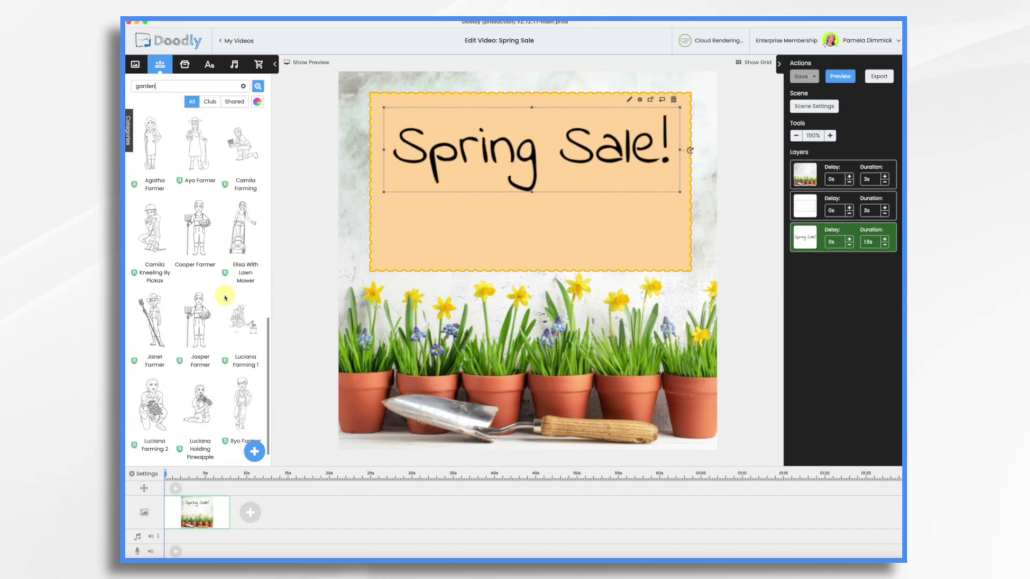
scroll(225, 298, "up", 4)
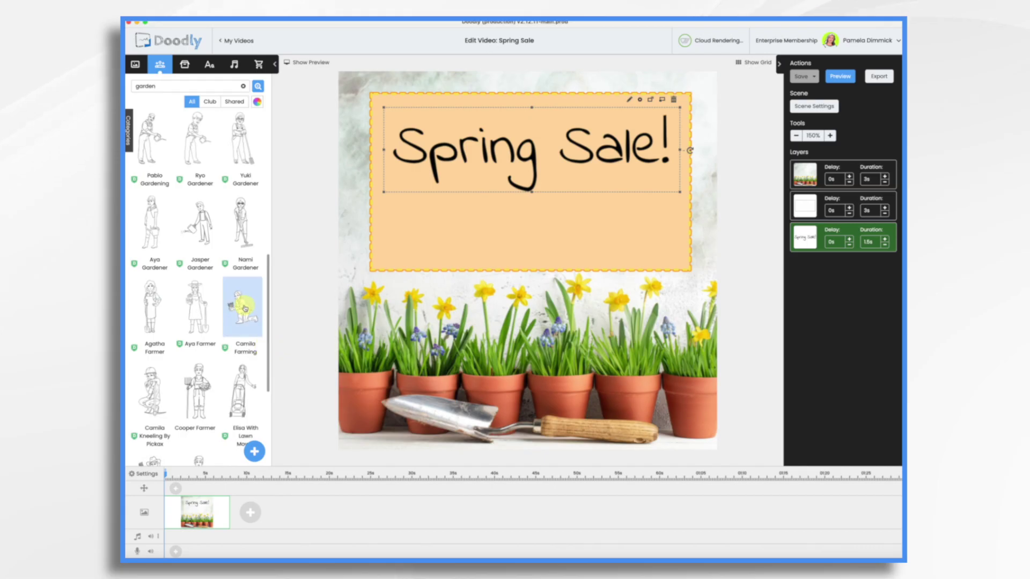
left_click_drag(242, 309, 618, 319)
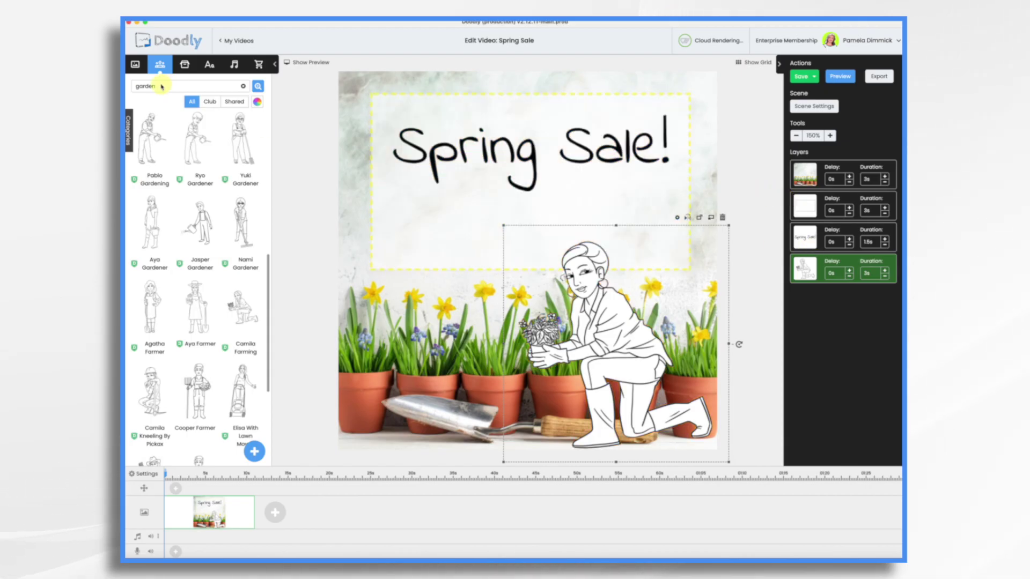
Search the props for "bubble" and place the Smartphone Use Speech Bubble beside the gardener's head, with its tail towards her.
left_click(184, 66)
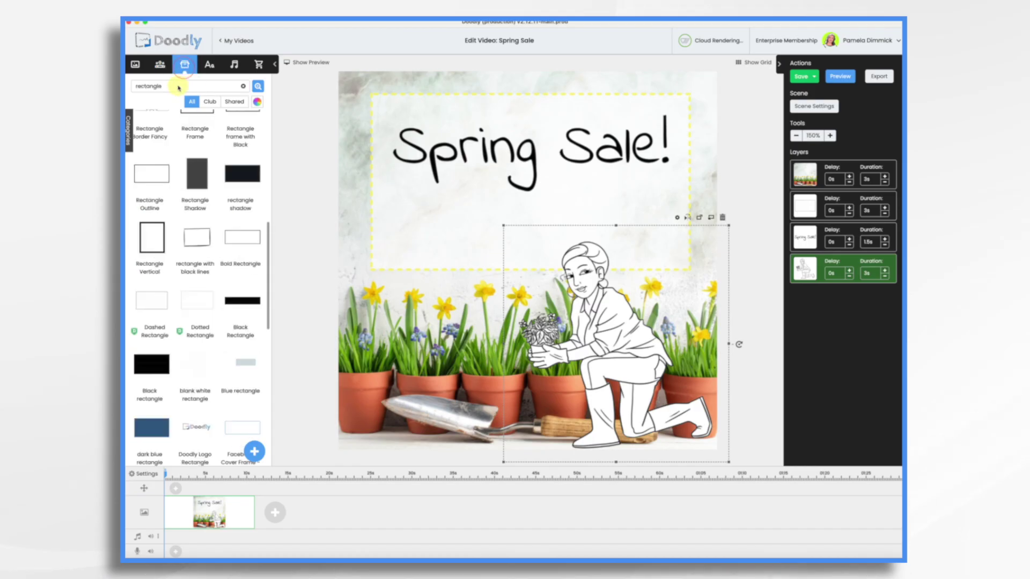
left_click(161, 86)
type("bubb")
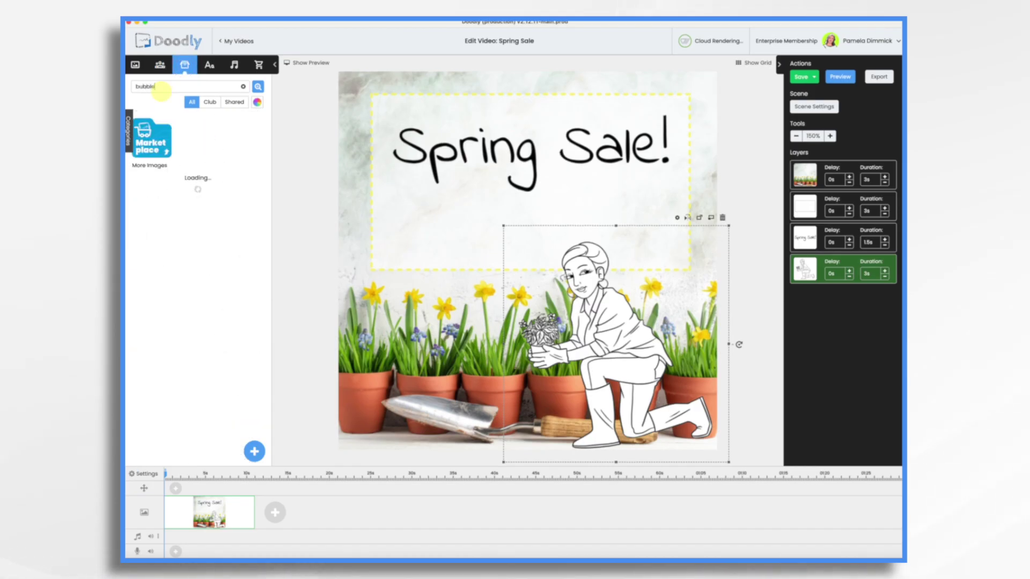
type("le")
left_click_drag(241, 209, 456, 287)
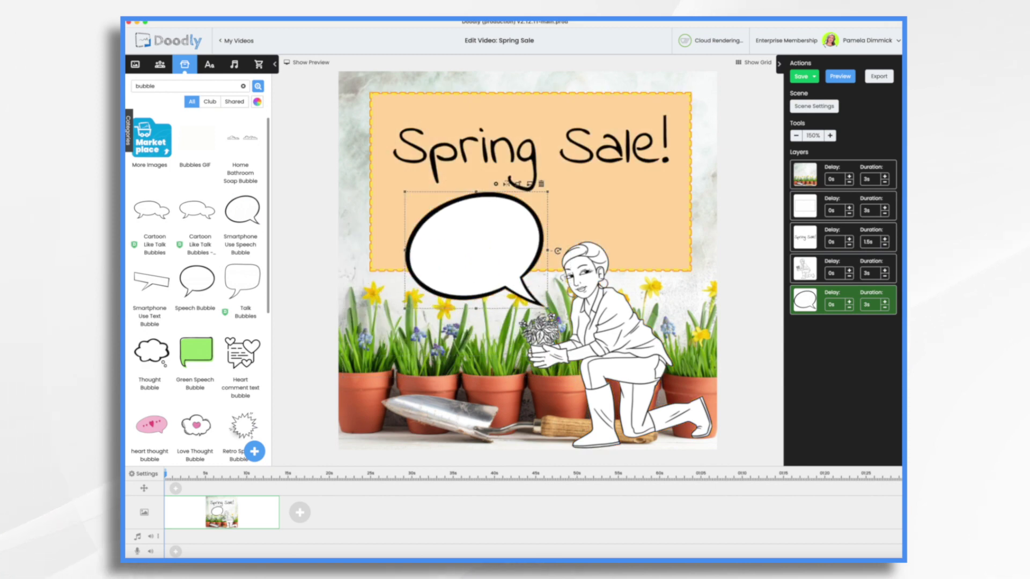
Add Indie Flower Regular text "Exclusive Discounts and Expert Gardening Tips", tilted inside the speech bubble, and enlarge the bubble to fit.
left_click(209, 64)
left_click(207, 112)
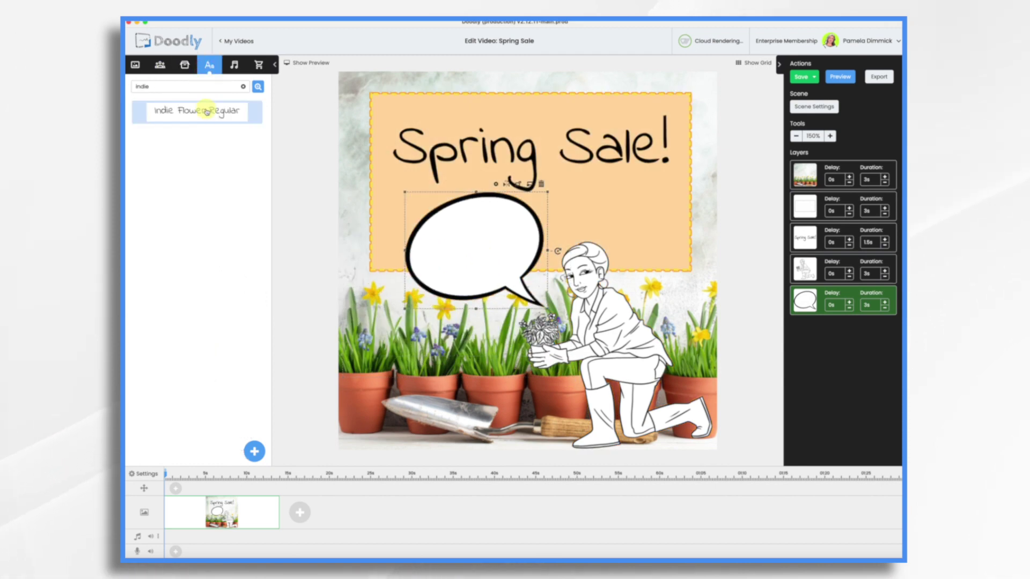
left_click_drag(207, 113, 478, 239)
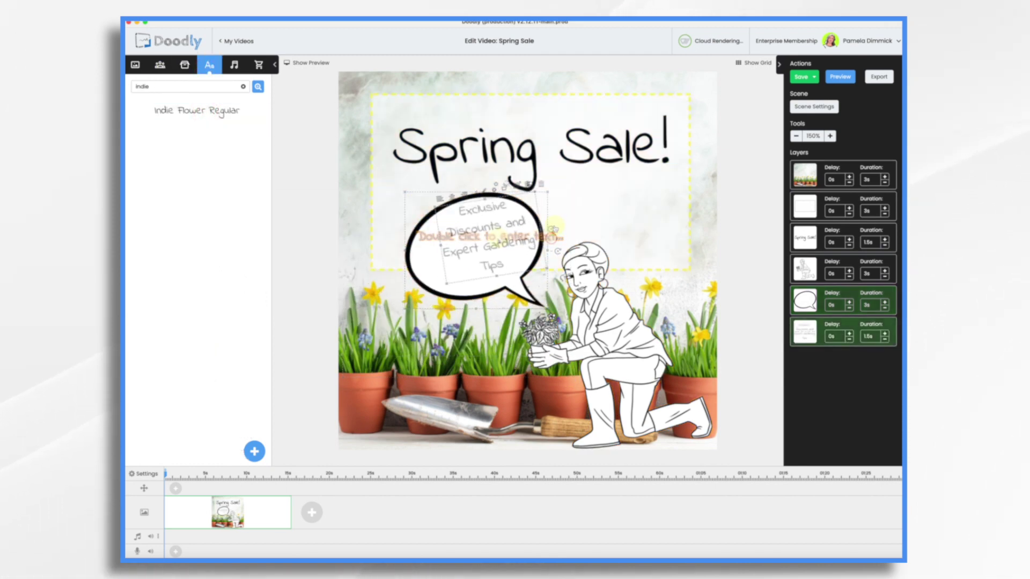
left_click_drag(561, 239, 554, 206)
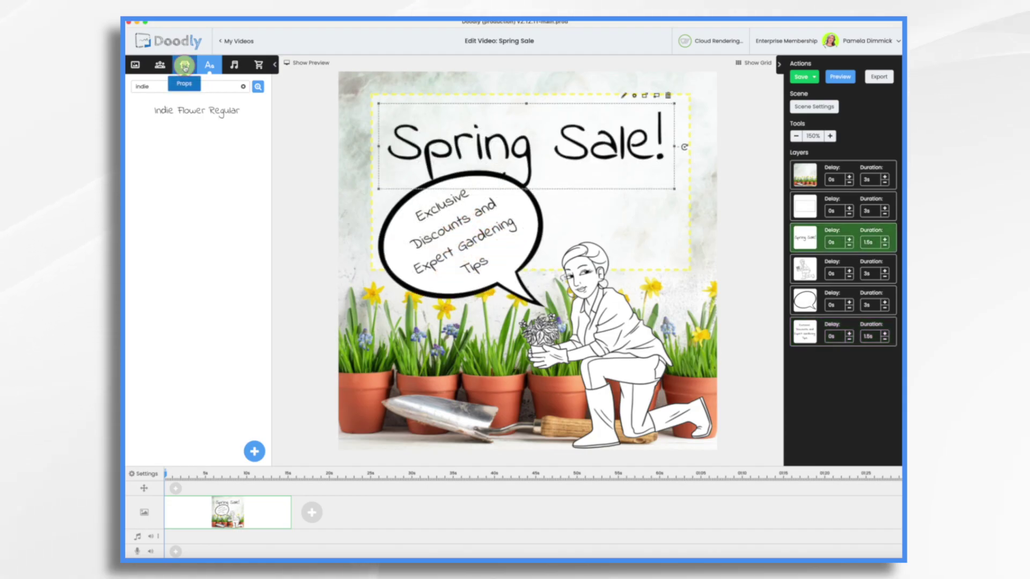
Add Acme Garden Center Logo.png as a new prop, shrink it and place it in the lower right corner of the canvas.
left_click(185, 65)
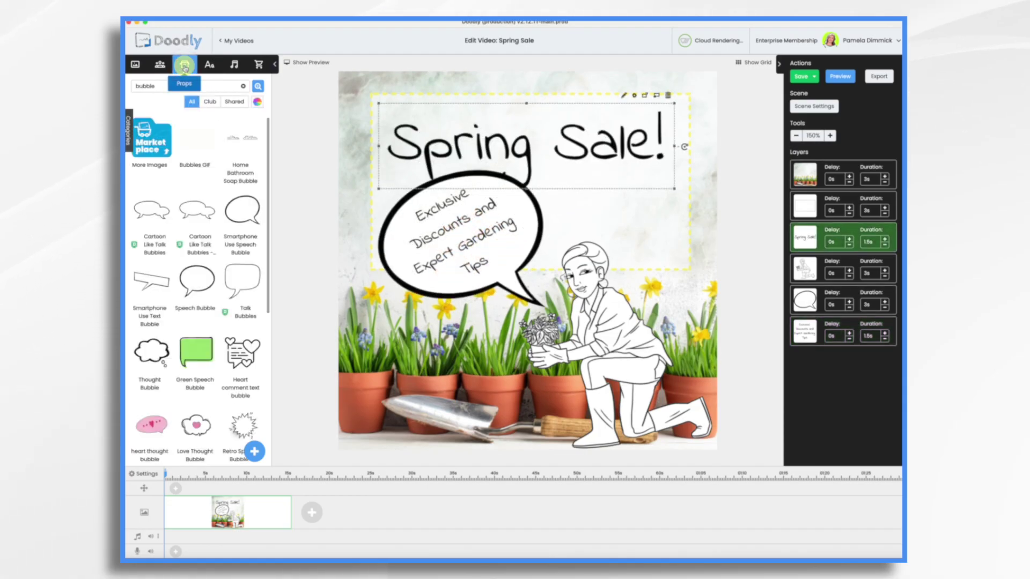
left_click(256, 452)
left_click_drag(844, 236, 528, 289)
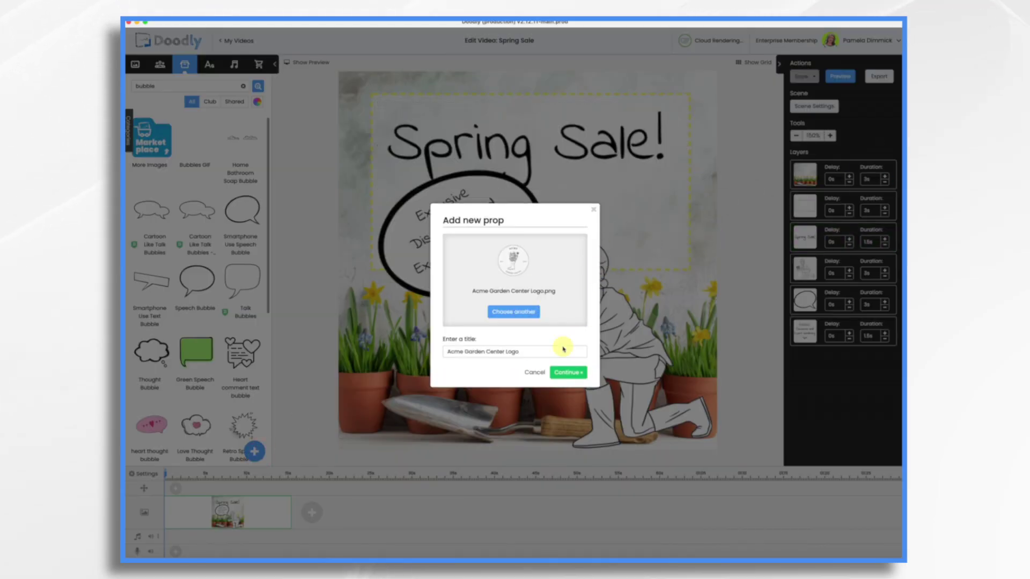
left_click(576, 374)
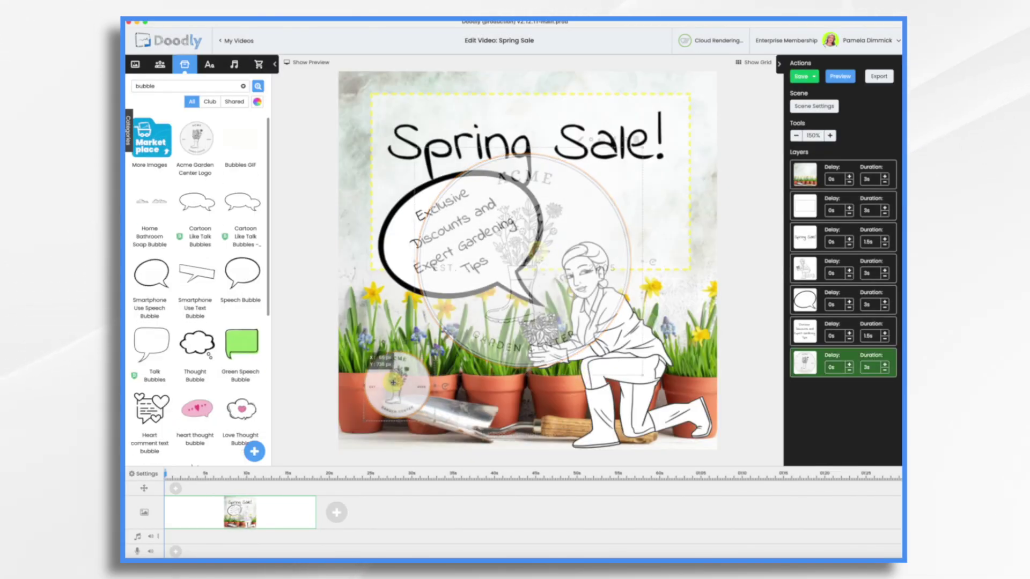
left_click_drag(394, 387, 653, 393)
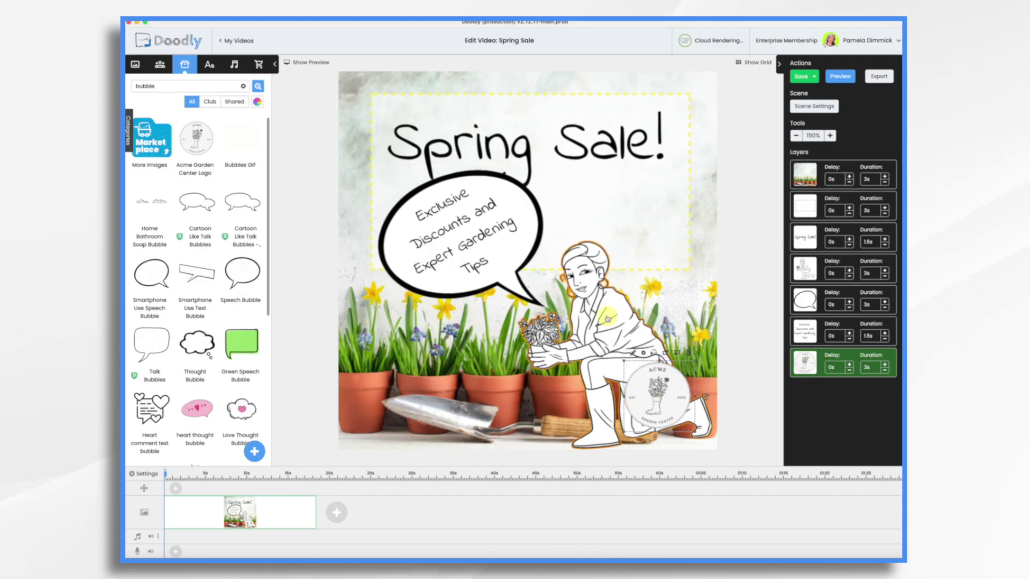
Flip the gardener horizontally and move her to the left half of the canvas.
left_click(605, 315)
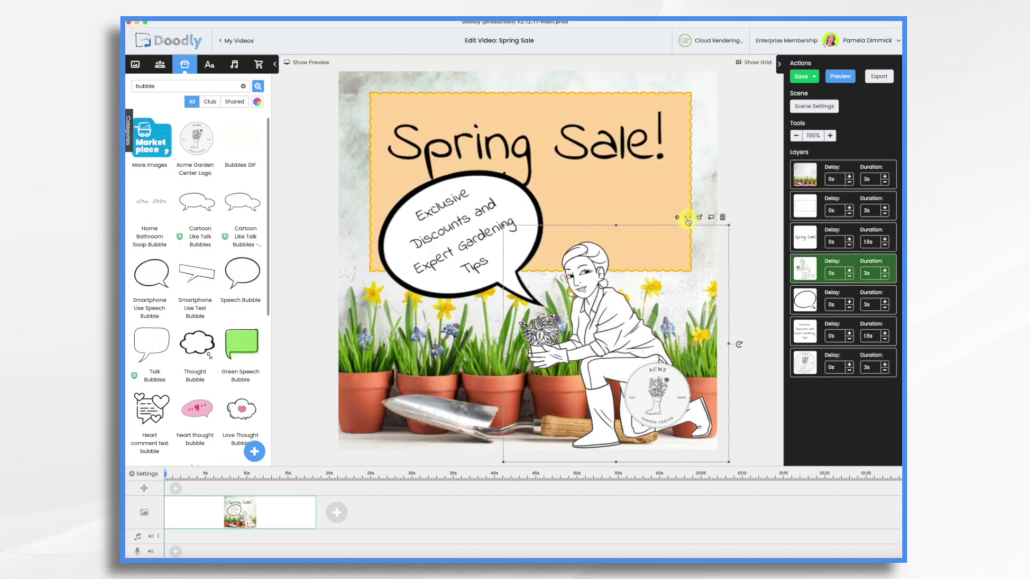
left_click_drag(618, 336, 452, 327)
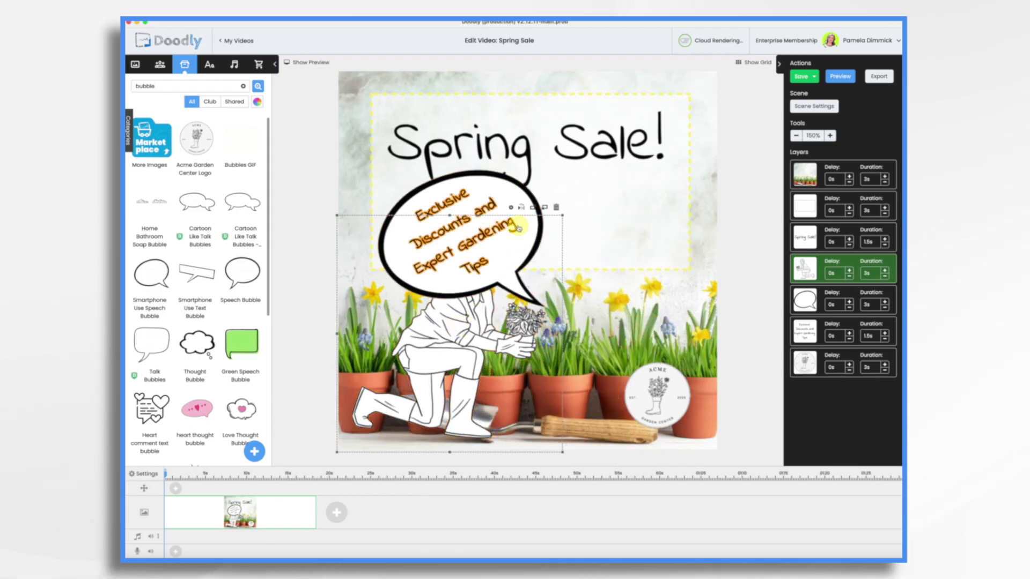
Flip the speech bubble, move it with its re-angled text to the right of the gardener's head, and enlarge the logo.
left_click(499, 199)
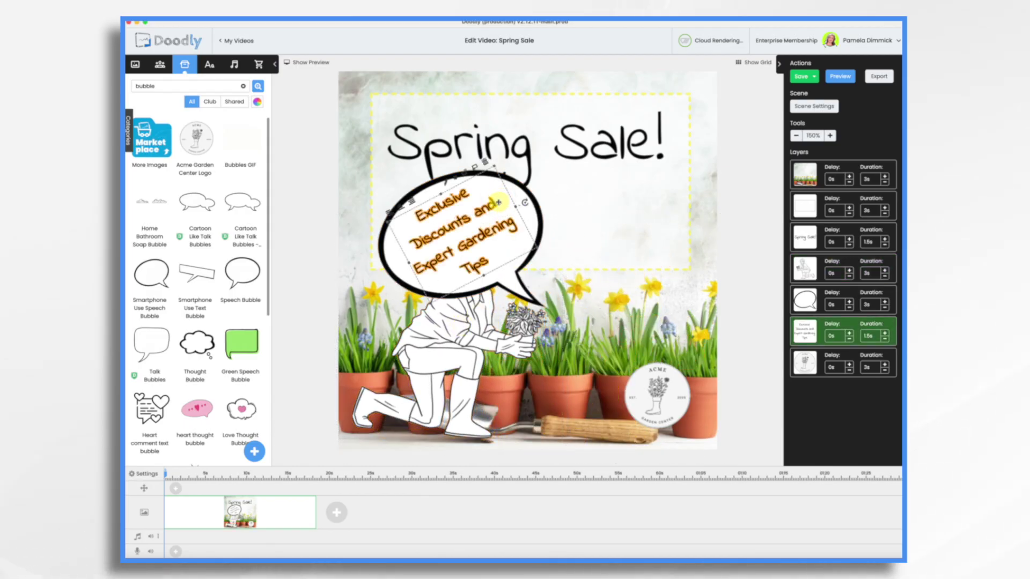
left_click(503, 182)
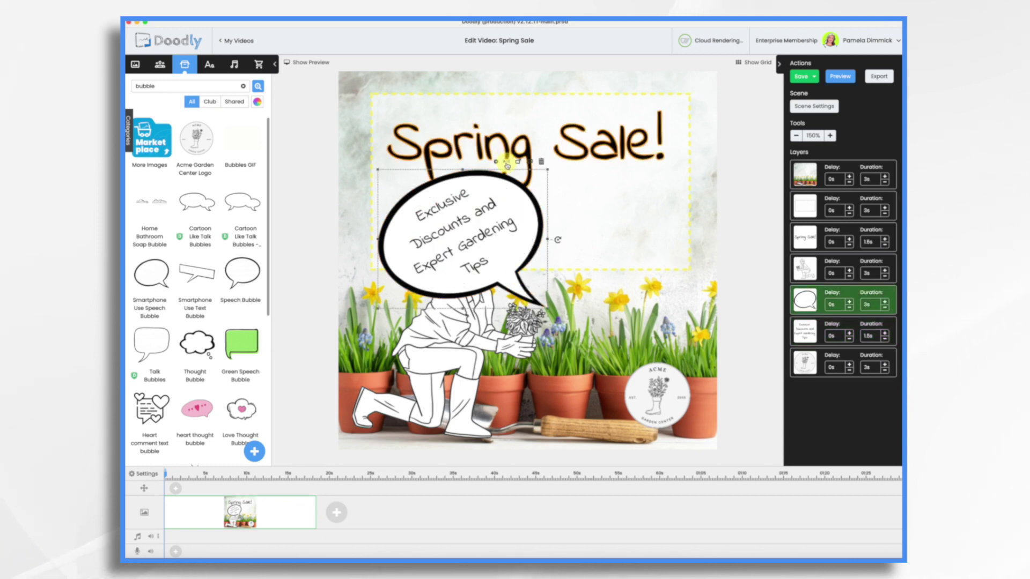
left_click_drag(527, 255, 661, 235)
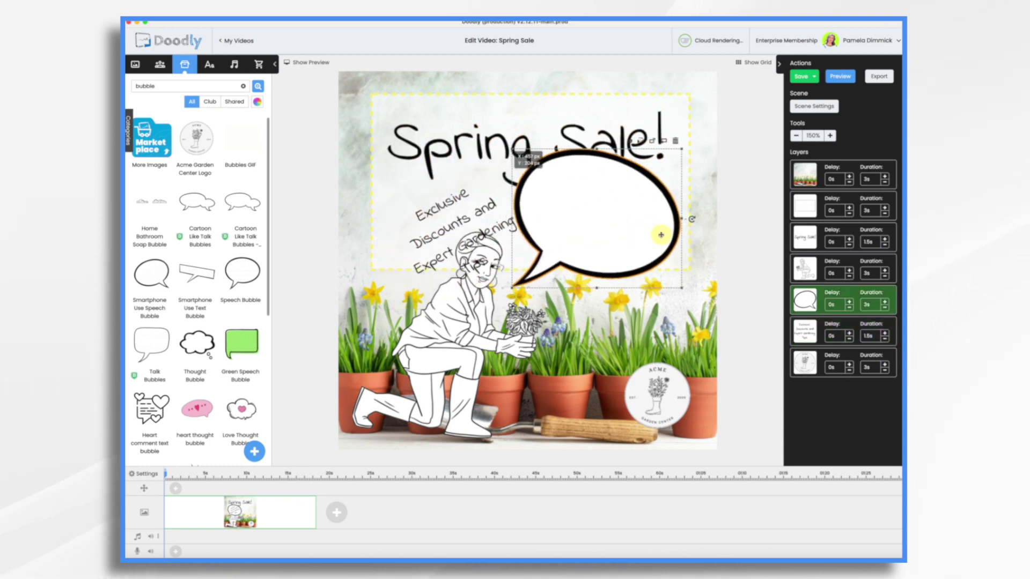
left_click(423, 232)
left_click_drag(492, 210, 650, 241)
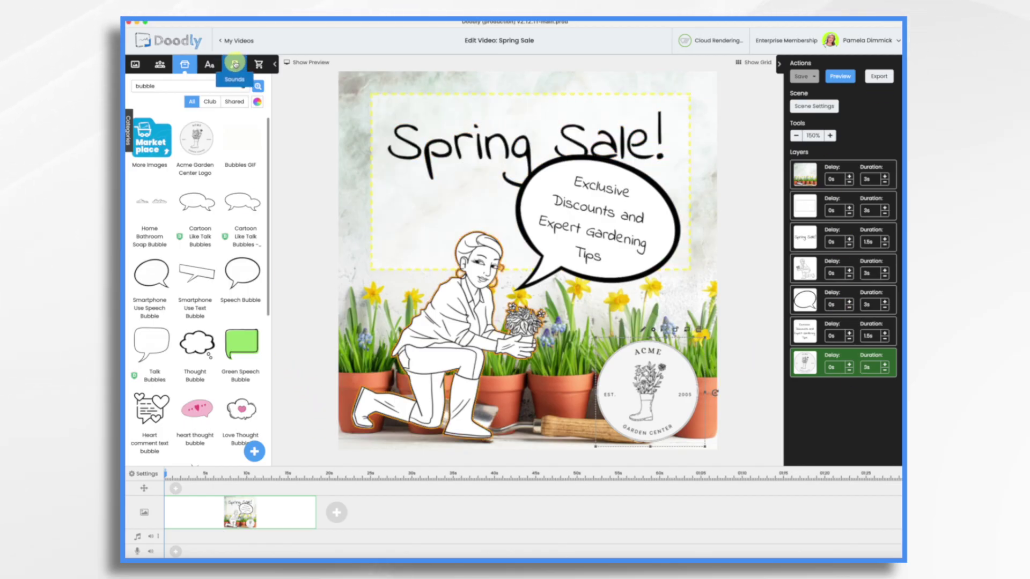
Add the Spring 2025 voiceover as a new sound, place it on the audio track and trim the beginning of the clip.
left_click(234, 64)
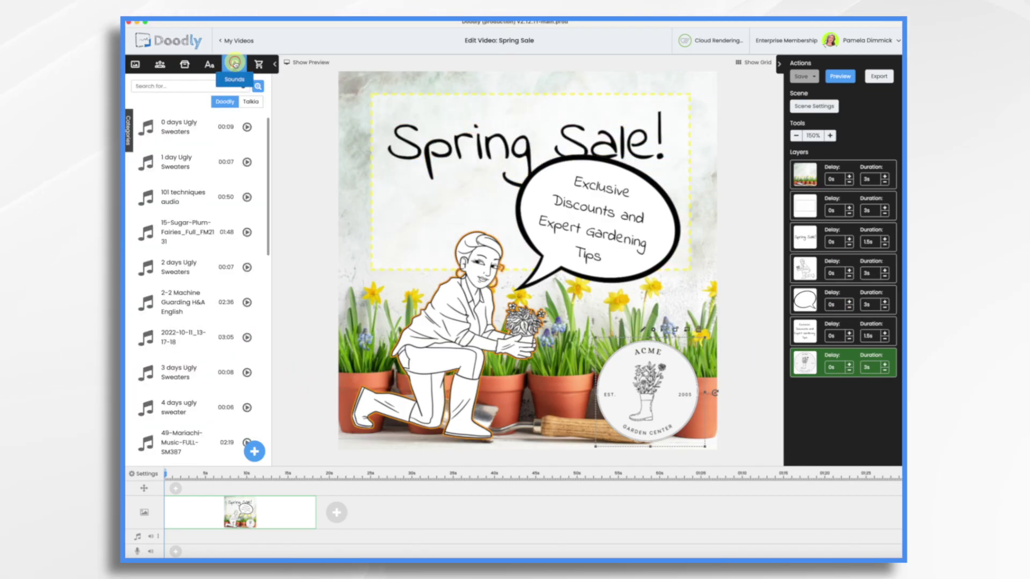
left_click(254, 452)
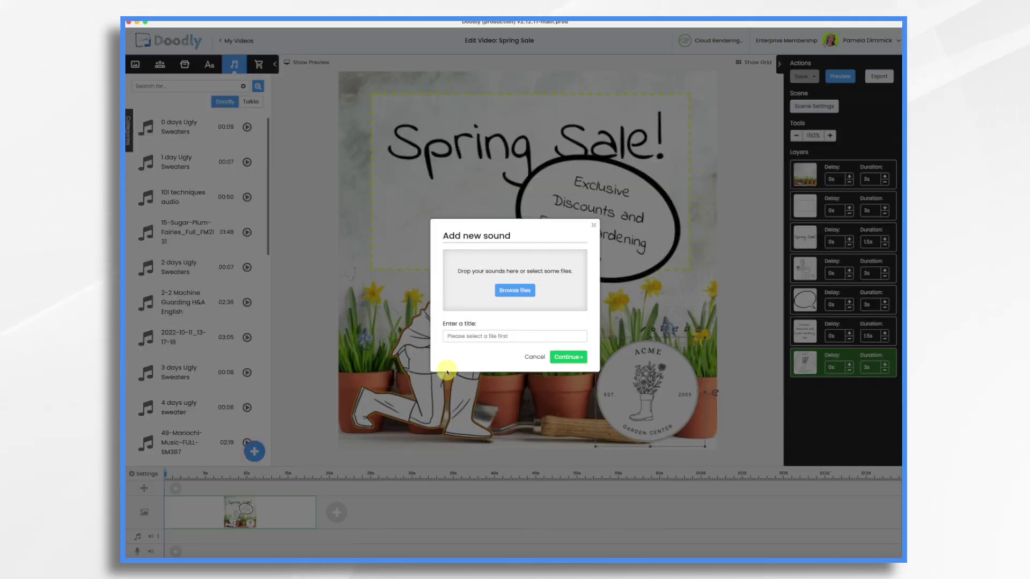
left_click_drag(447, 372, 512, 268)
left_click(564, 370)
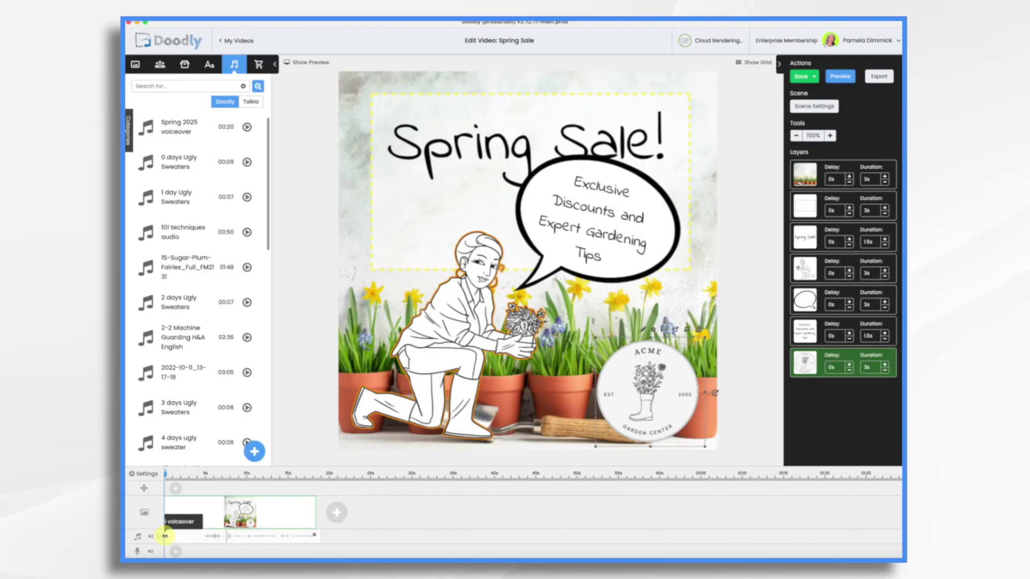
left_click_drag(165, 536, 228, 538)
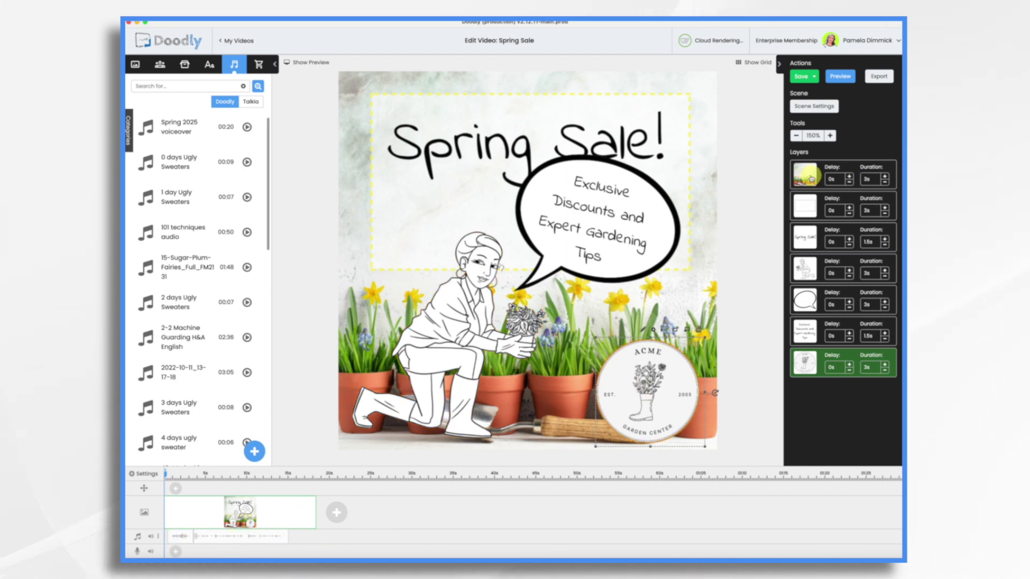
Set the duration of the garden pots background layer to 0 s.
left_click(873, 181)
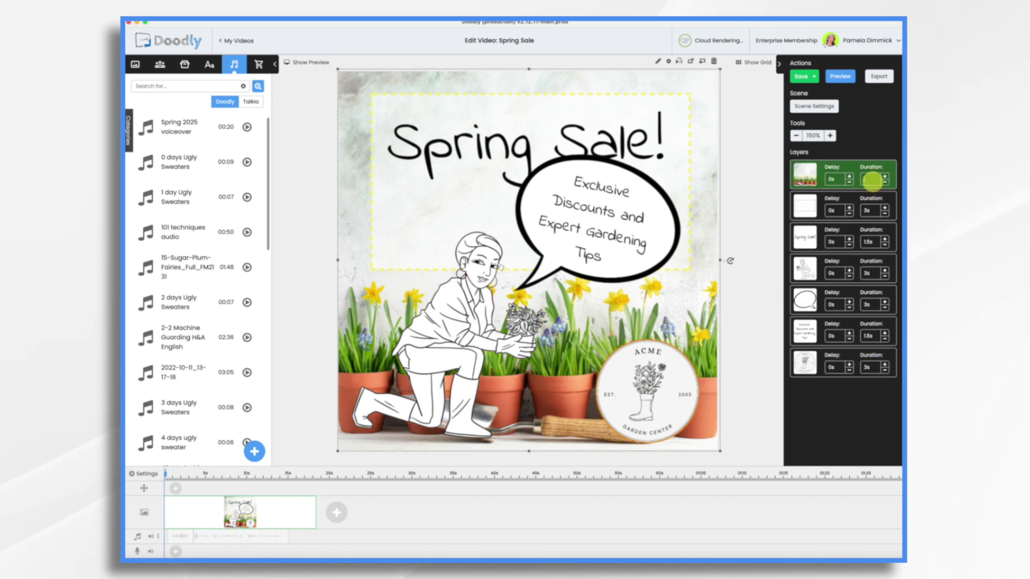
type("0")
key("Return")
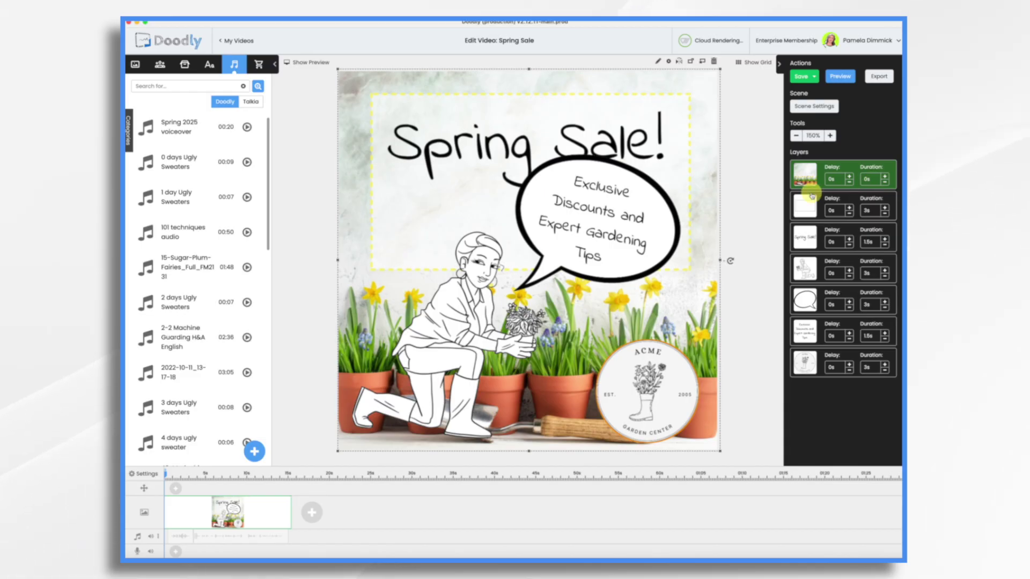
Move the logo layer directly after the background in the layer order and set its duration to 0.5 s.
left_click_drag(807, 363, 808, 207)
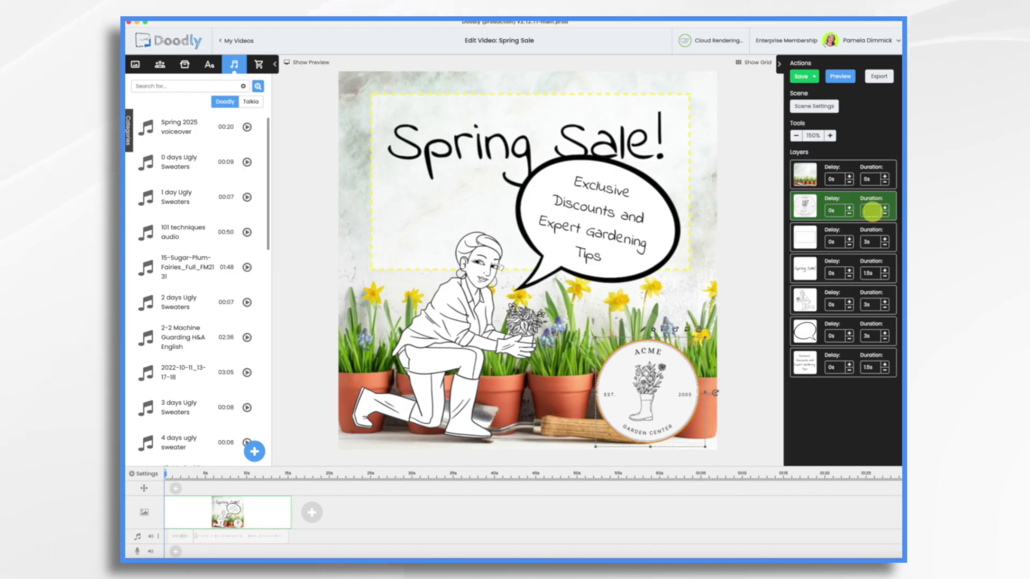
type("0.5")
key("Return")
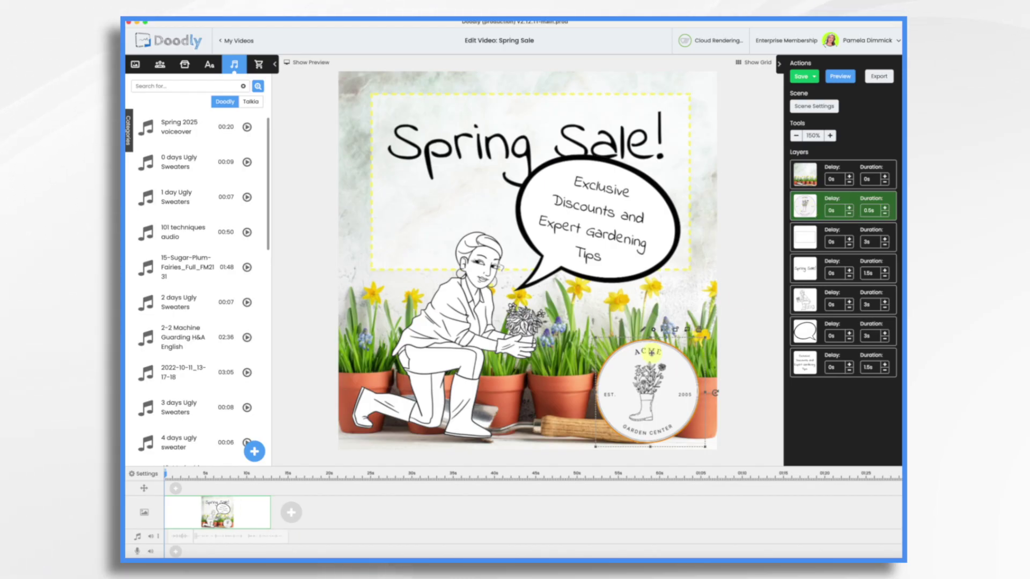
Change the Acme Garden Center logo's reveal mode to Fade and save the asset.
left_click(643, 330)
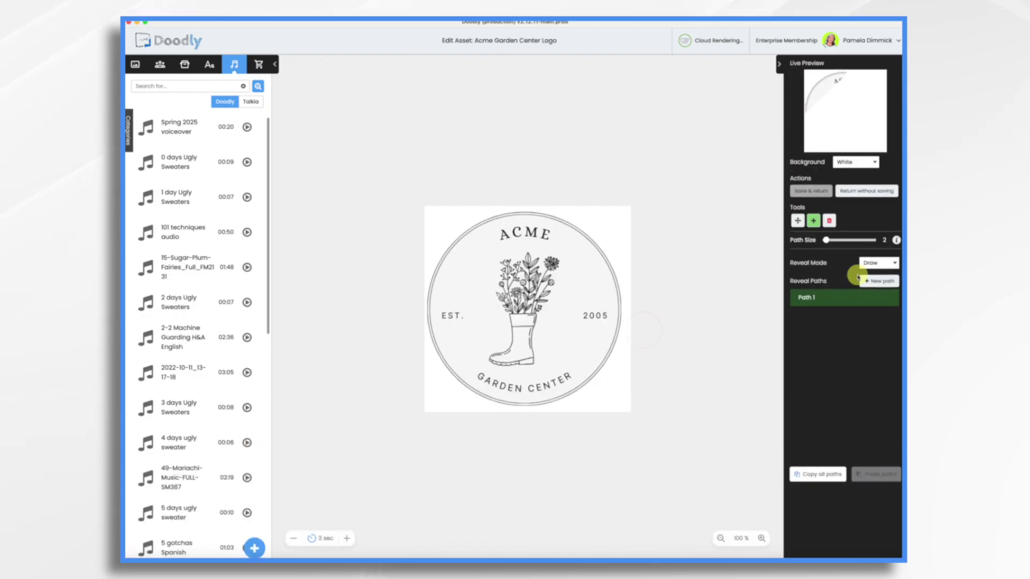
left_click(883, 266)
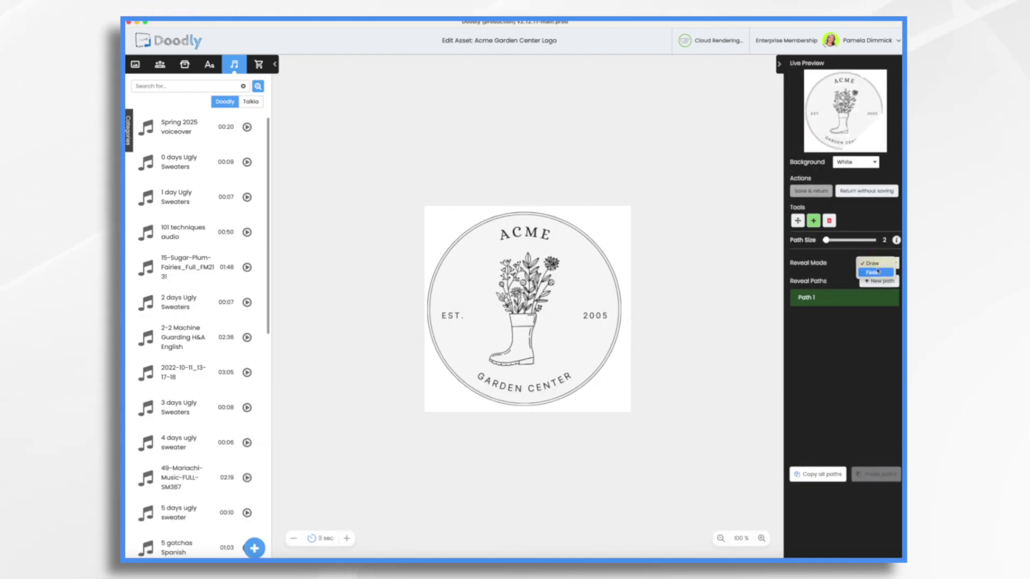
left_click(874, 272)
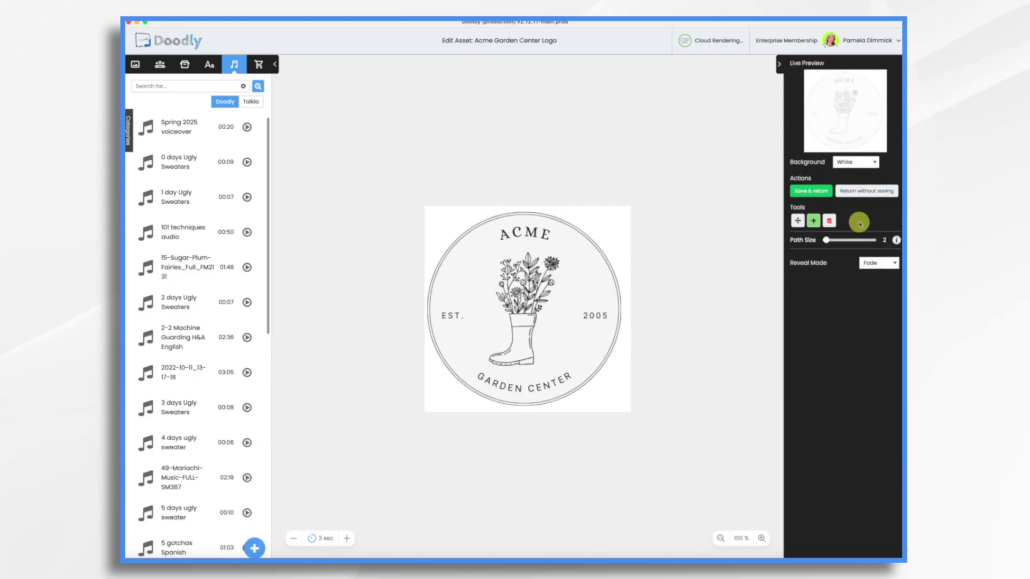
left_click(819, 193)
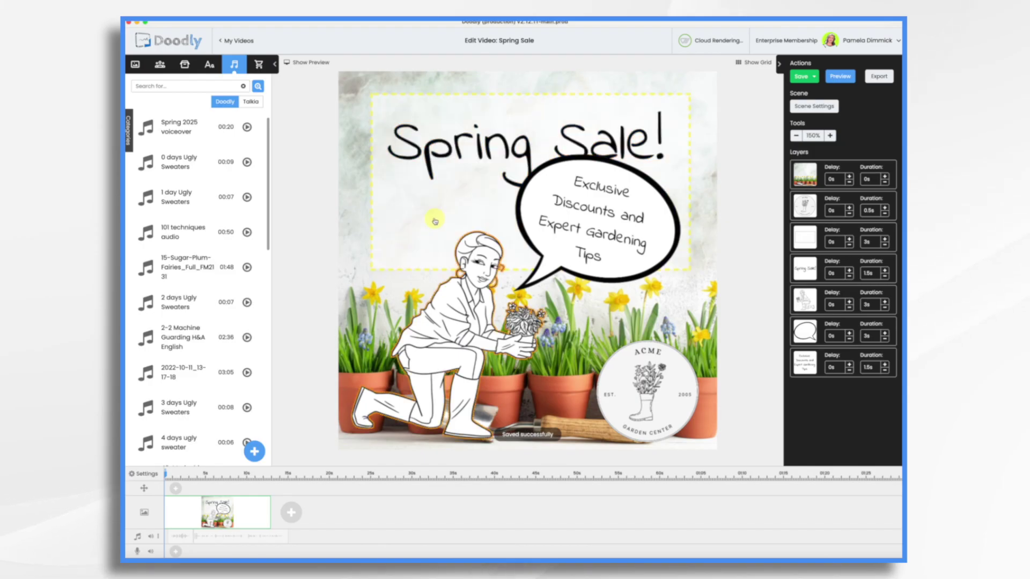
Set the yellow frame's duration to 1 s and the gardener's duration to 2 s.
left_click(876, 242)
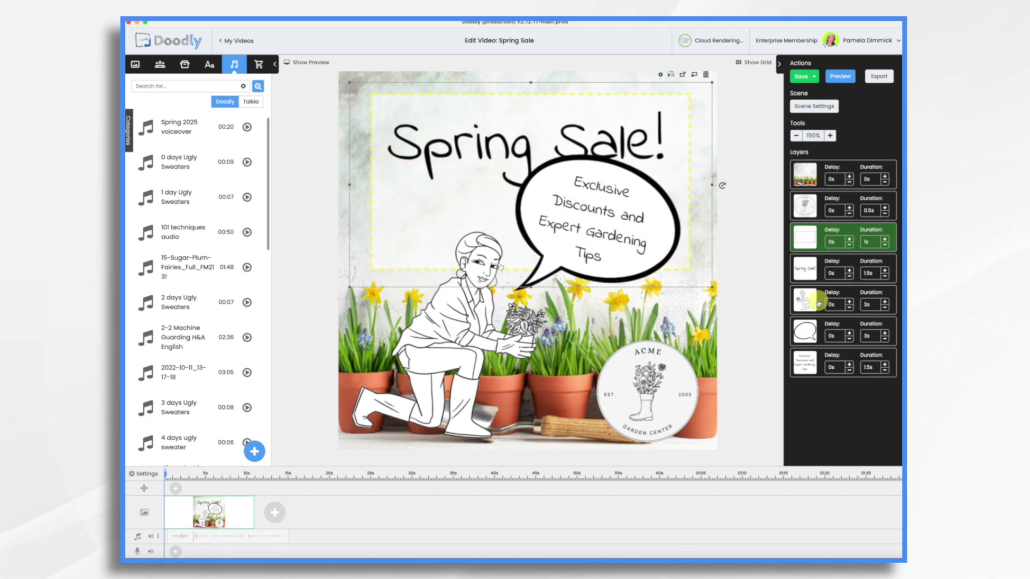
left_click(886, 308)
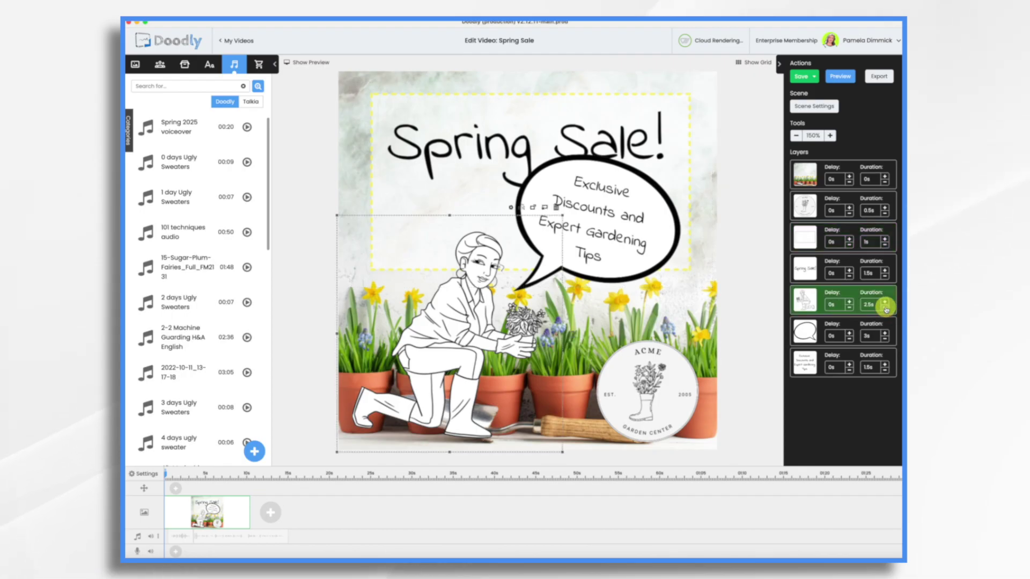
left_click(885, 308)
Set the speech bubble's duration to 1 s and the duration of its text to 3 s.
left_click(878, 336)
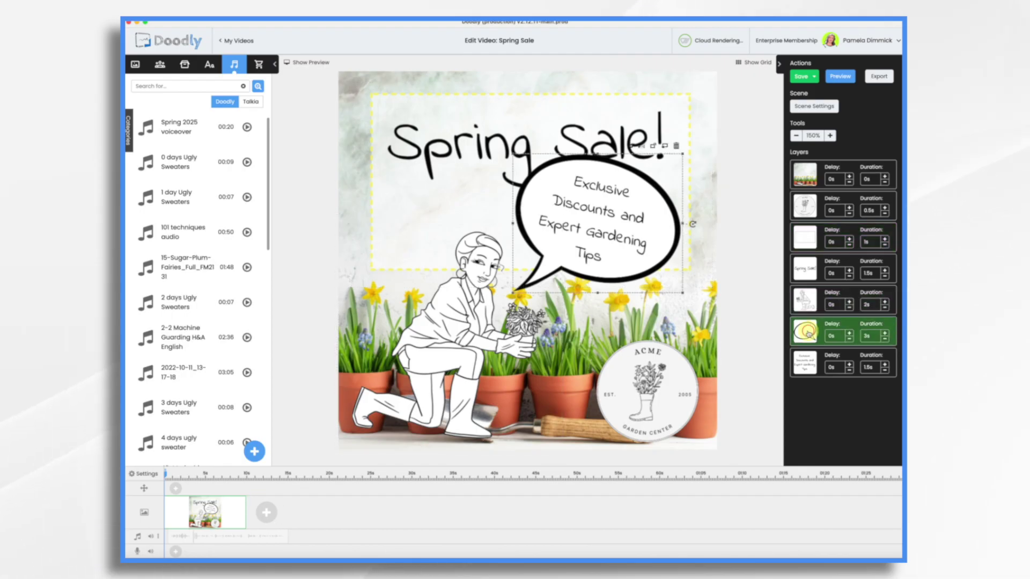
left_click(884, 340)
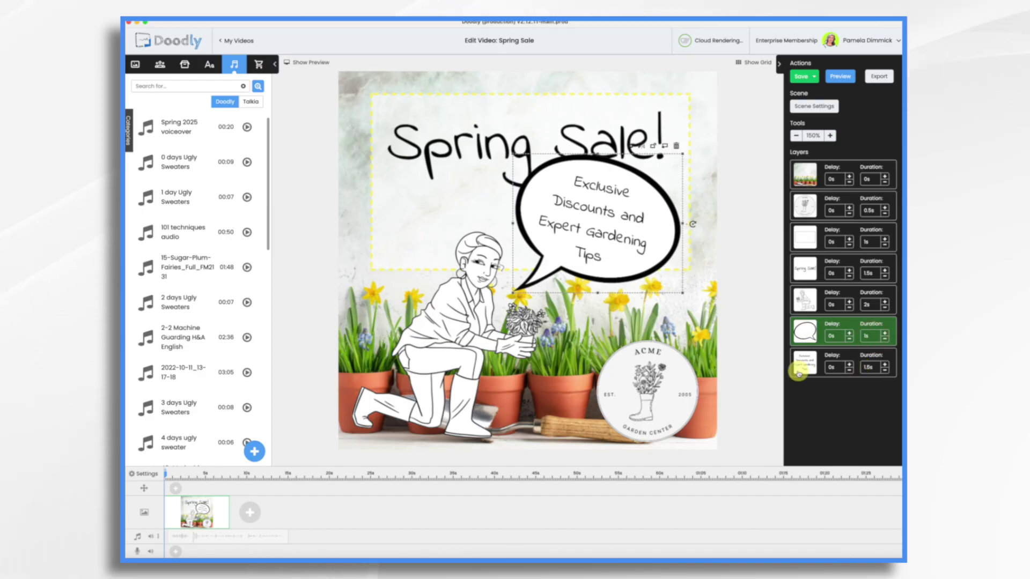
left_click(884, 364)
left_click(884, 365)
left_click(884, 364)
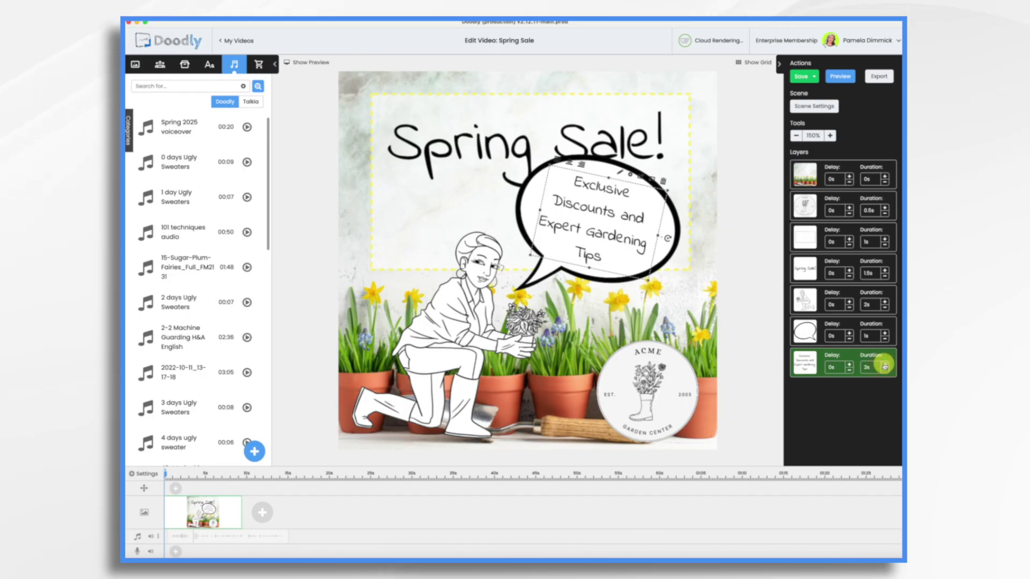
Increase the extra time in the scene settings and apply it.
left_click(819, 108)
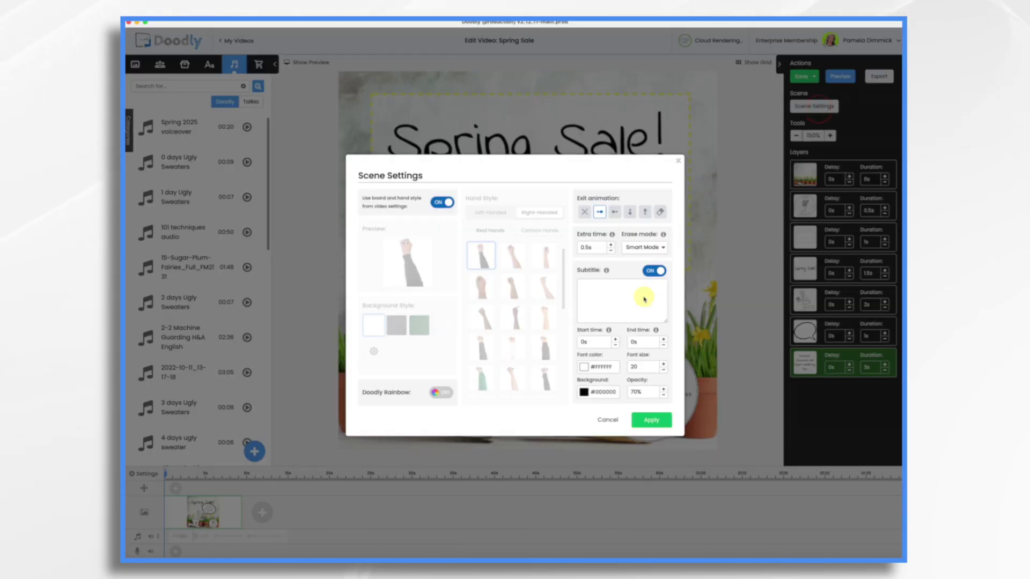
left_click(651, 419)
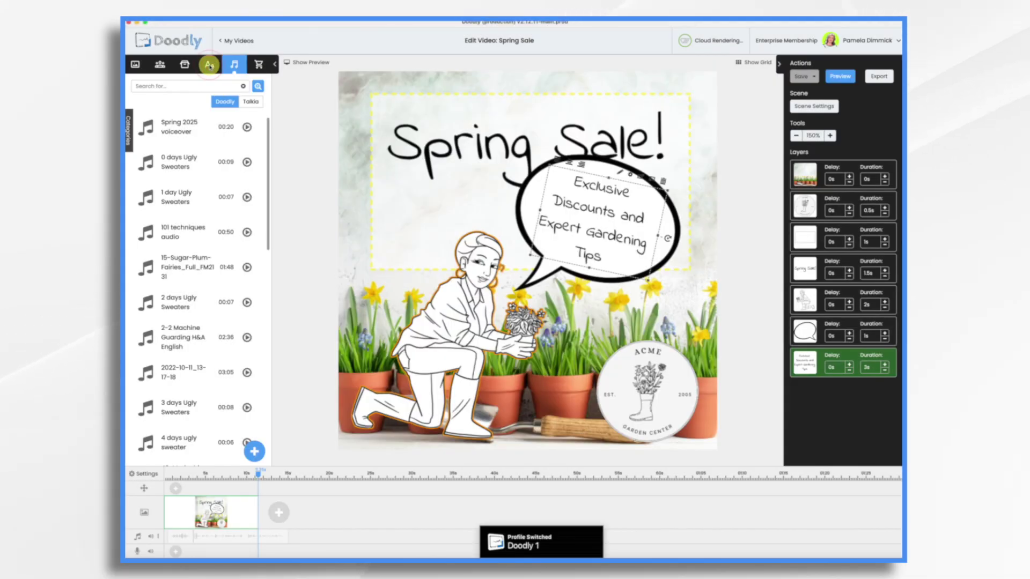
Add the text "Everything You Need!" in Indie Flower Regular below the title and move its layer before the speech bubble.
left_click(209, 65)
left_click(181, 112)
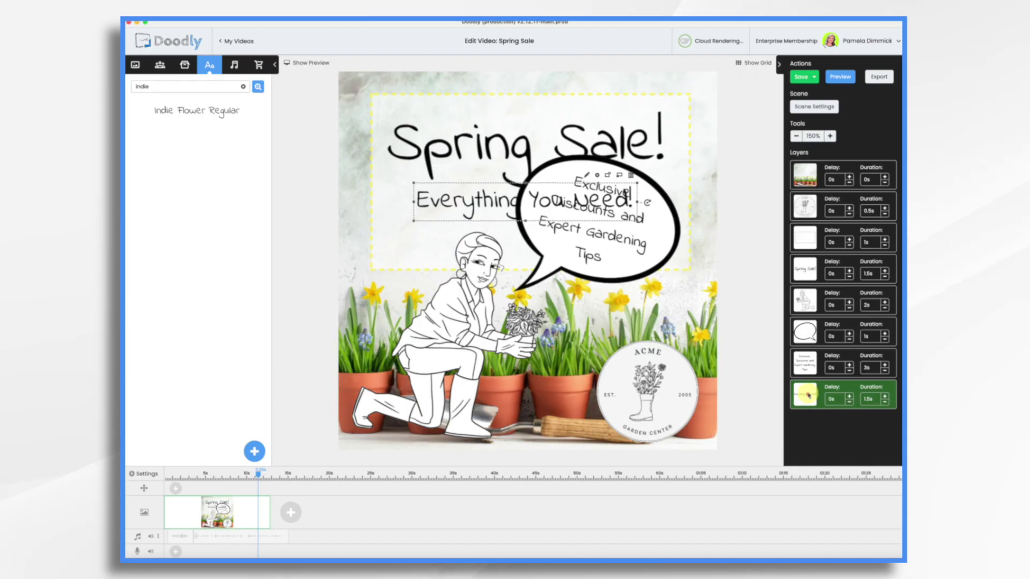
left_click_drag(807, 395, 813, 337)
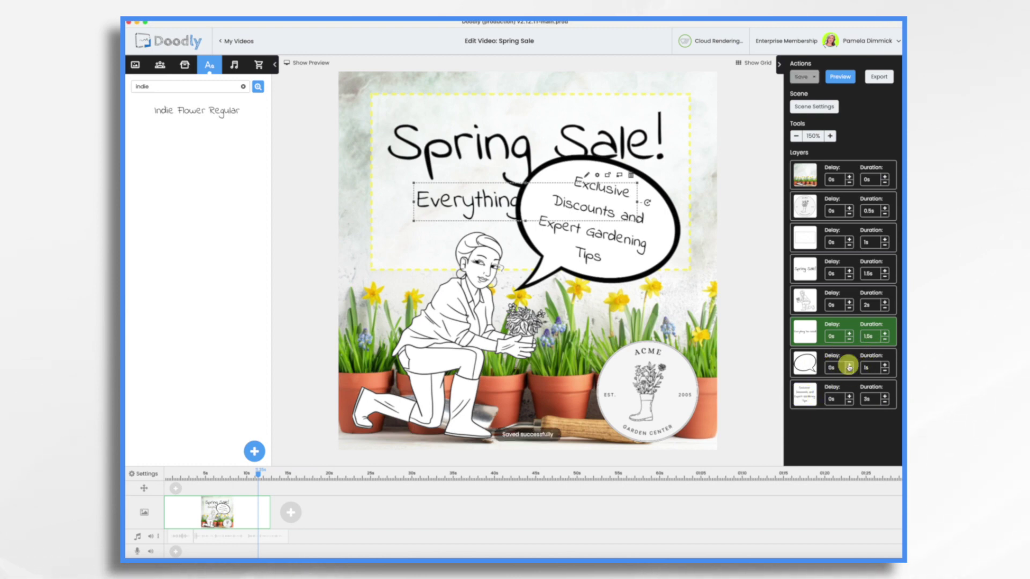
Set the speech bubble's delay to 1.5 s and the scene's extra time to 5 s.
left_click(849, 366)
left_click(849, 365)
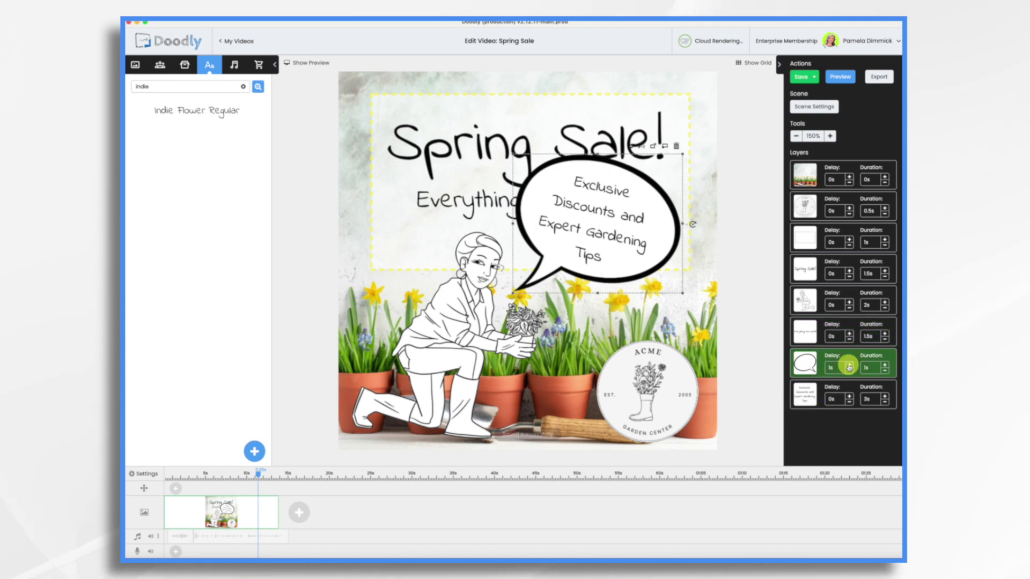
left_click(848, 366)
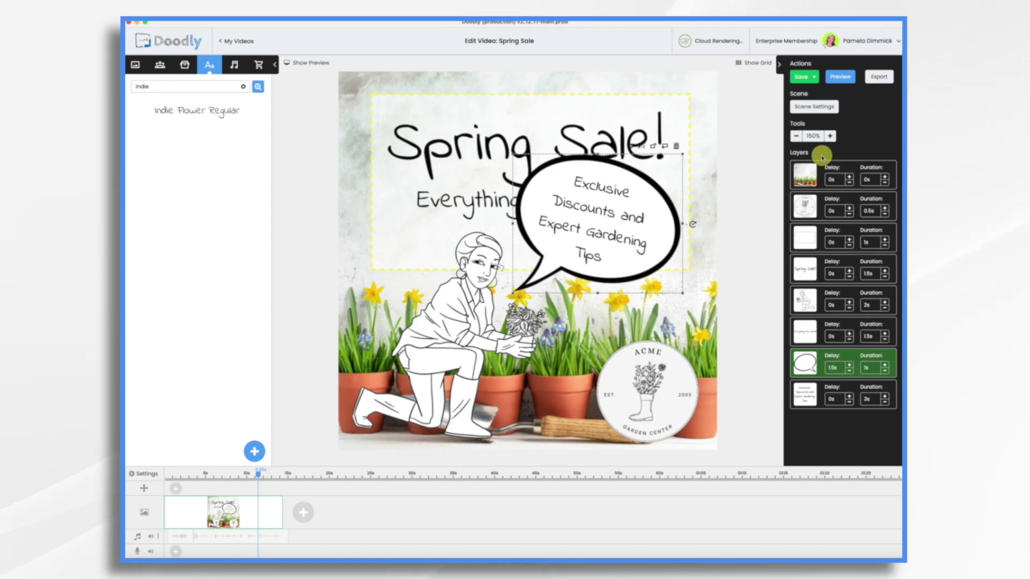
left_click(814, 106)
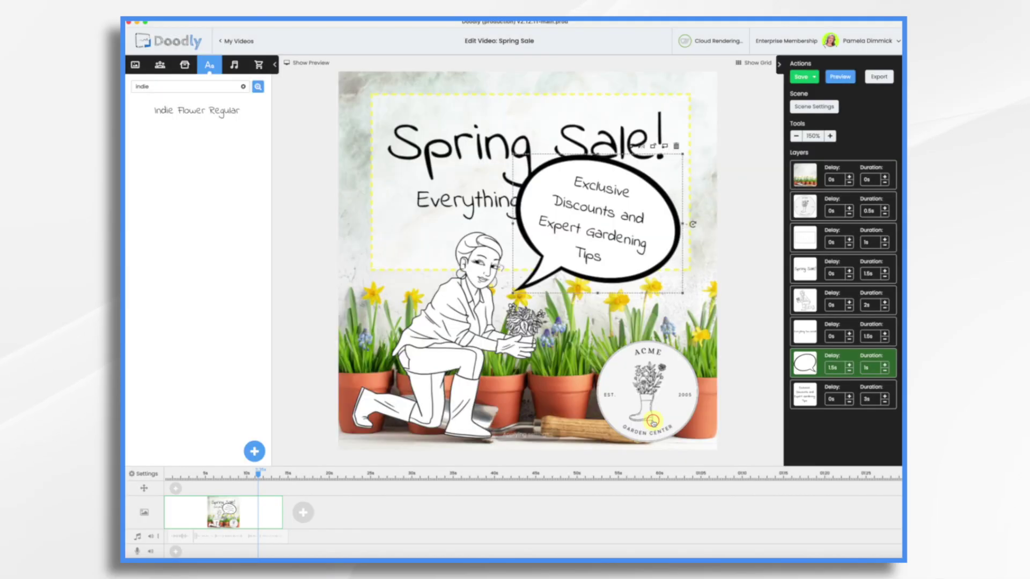
left_click(651, 420)
Find the Cheery track in the Music category of sounds and place it on the second audio track.
left_click(240, 65)
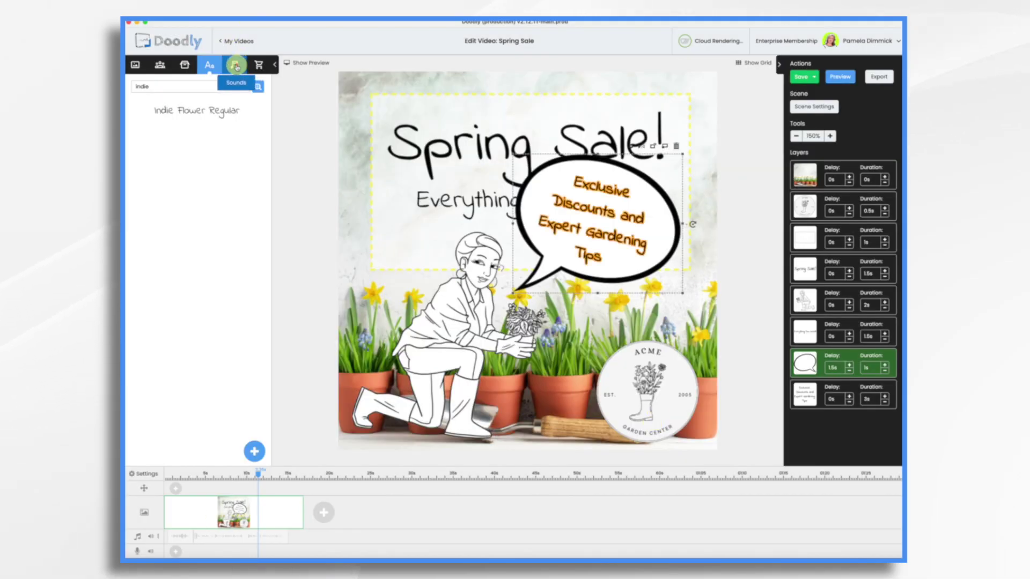
left_click(133, 155)
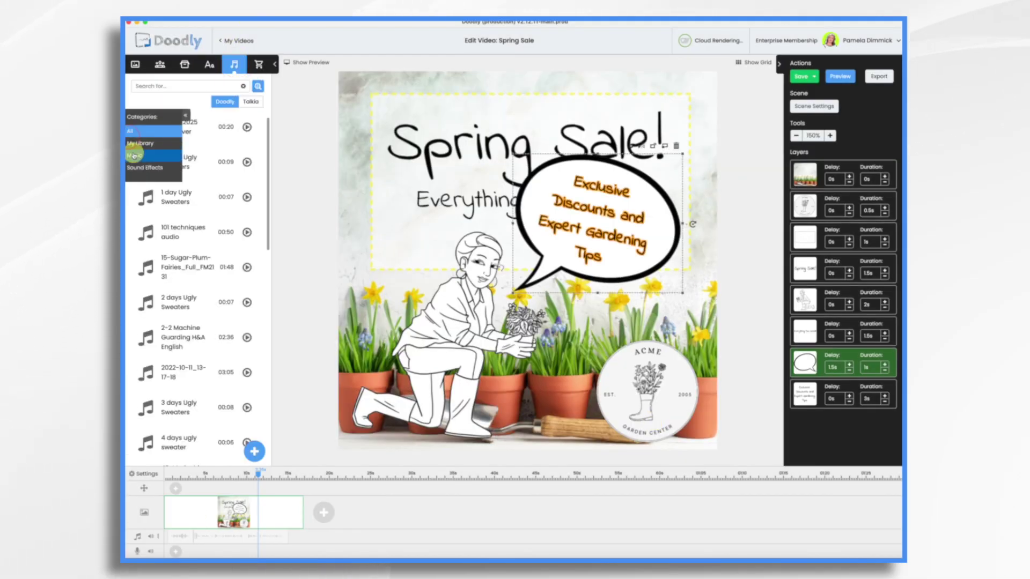
scroll(173, 341, "down", 3)
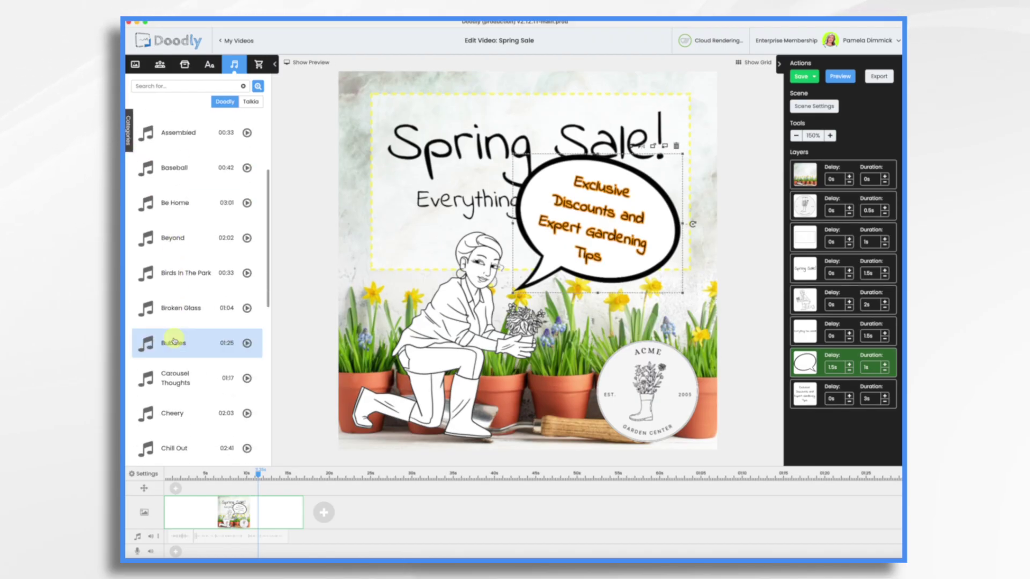
scroll(174, 341, "down", 2)
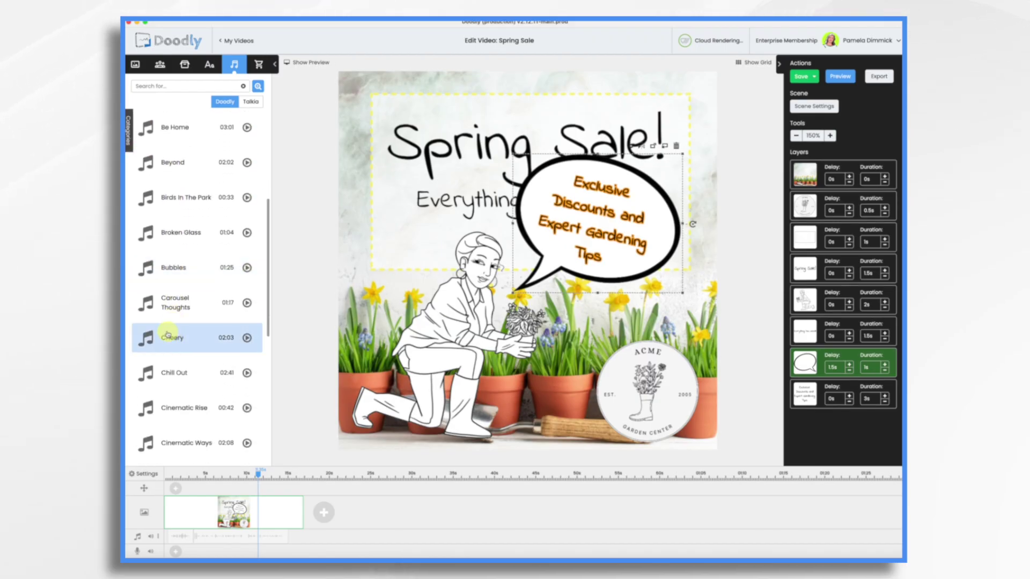
left_click_drag(167, 338, 208, 556)
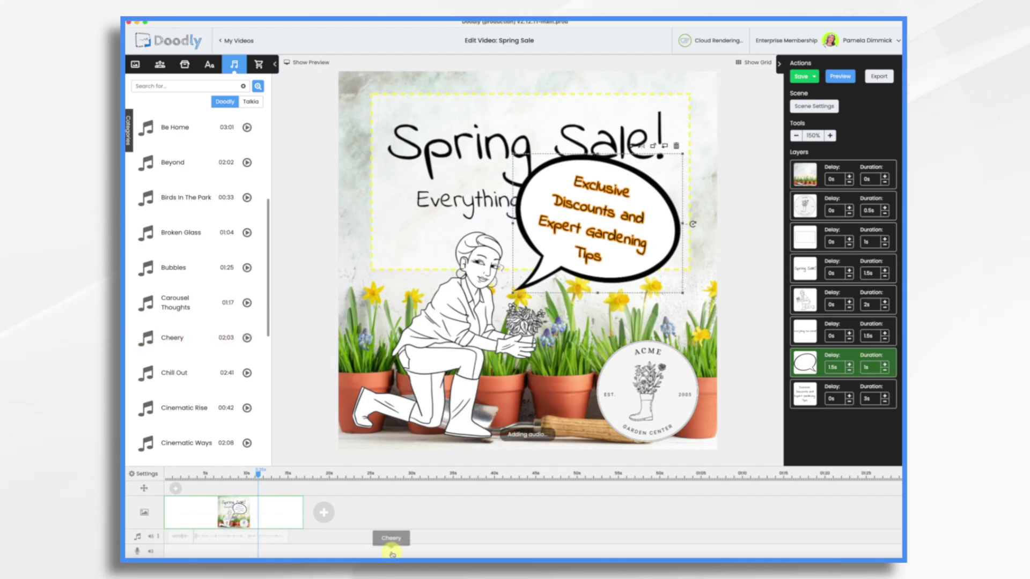
Trim the end of the Cheery music clip back to the end of the scene.
left_click_drag(383, 552, 866, 554)
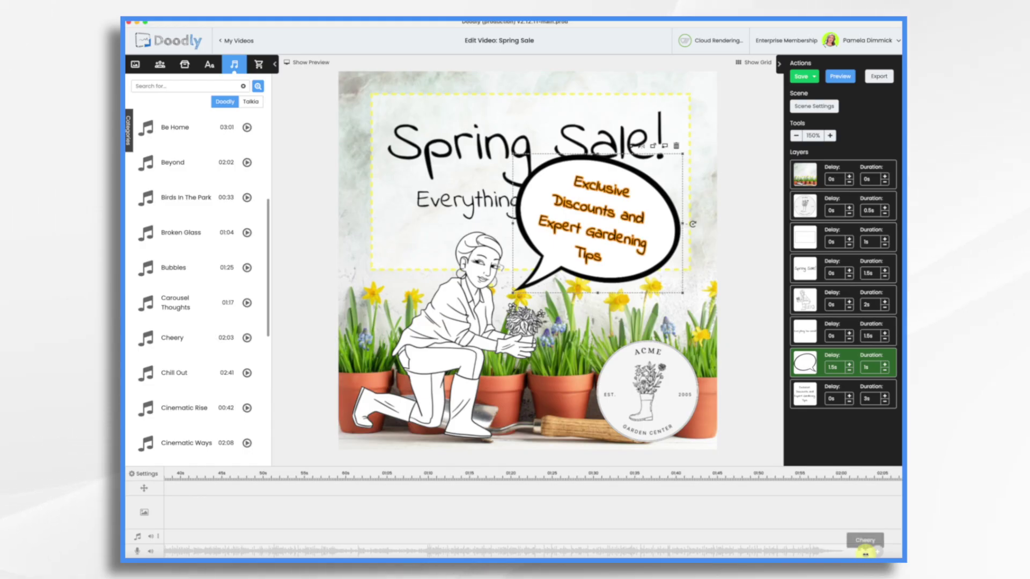
left_click_drag(865, 553, 244, 546)
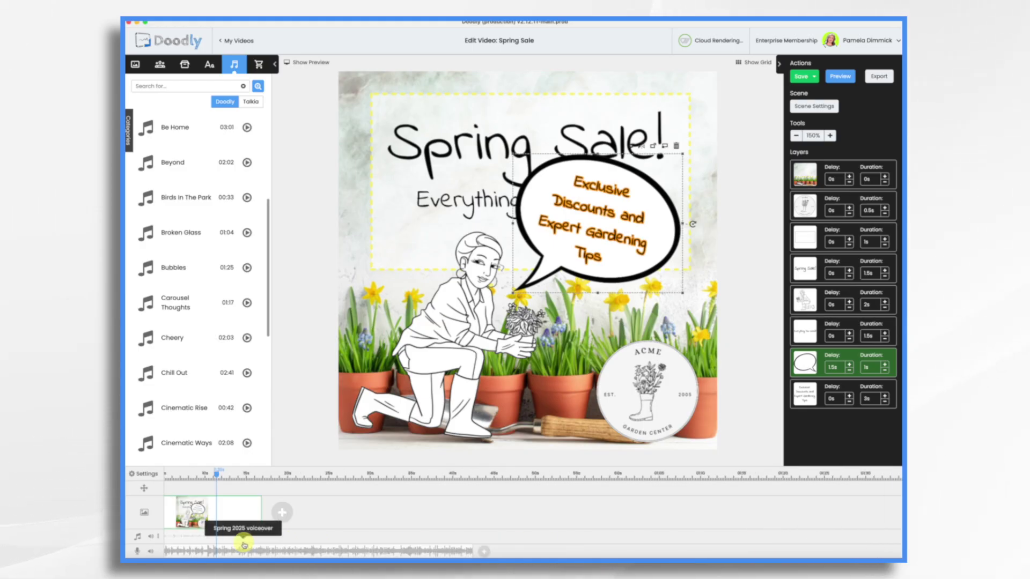
left_click_drag(476, 551, 250, 553)
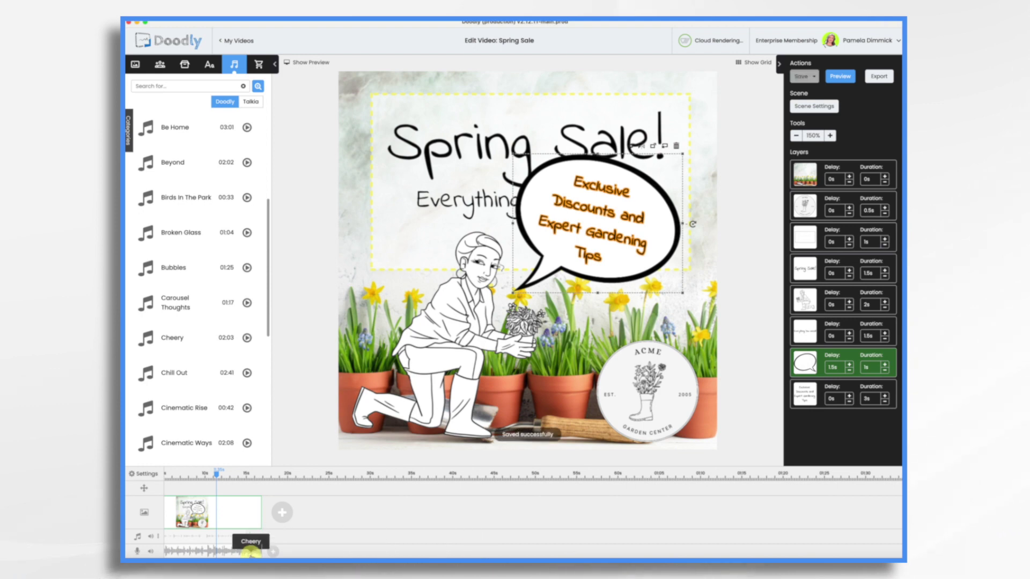
Add a fade-out to the Cheery clip and lower the volume of the music track.
right_click(251, 553)
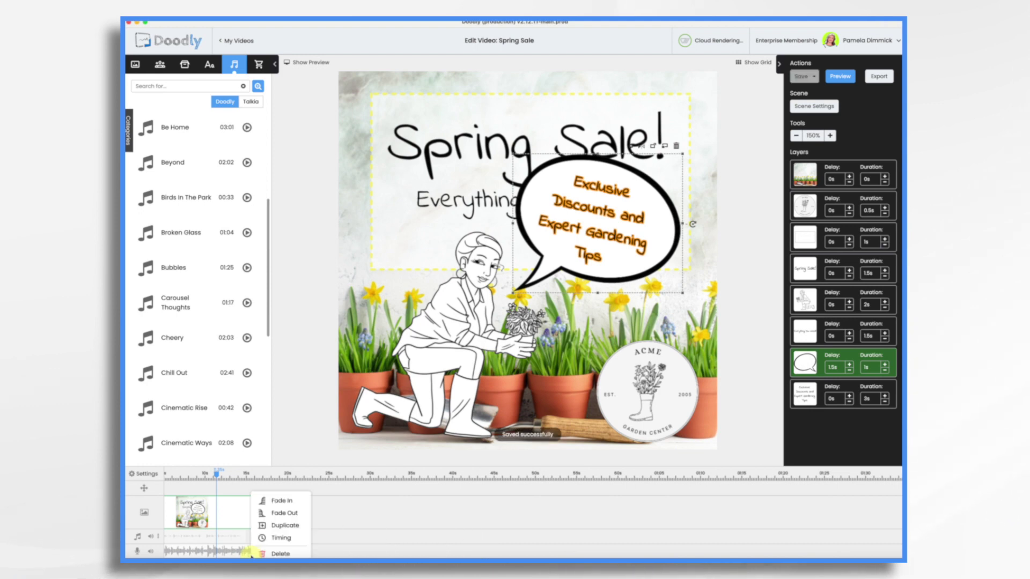
left_click(293, 513)
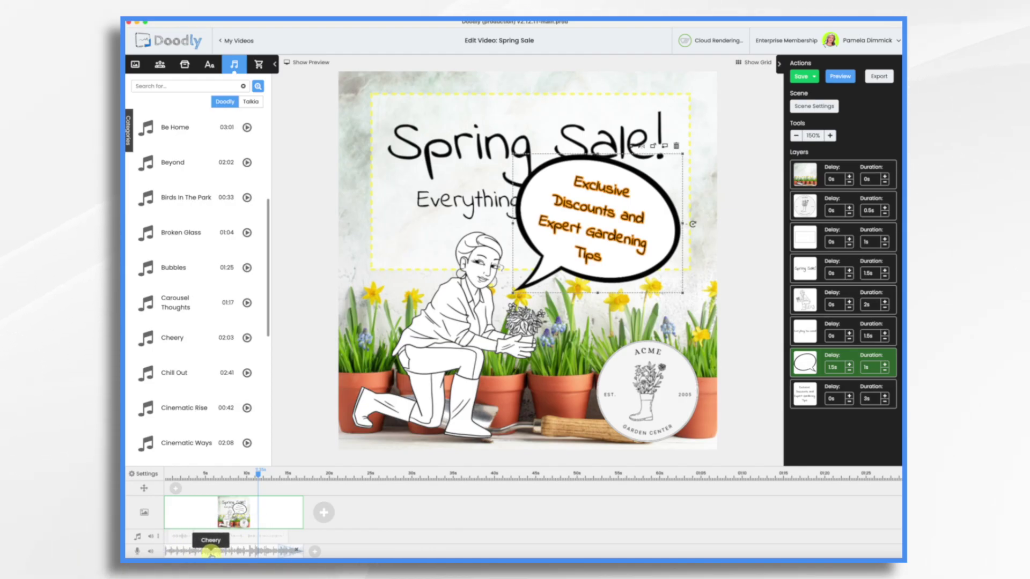
left_click(152, 553)
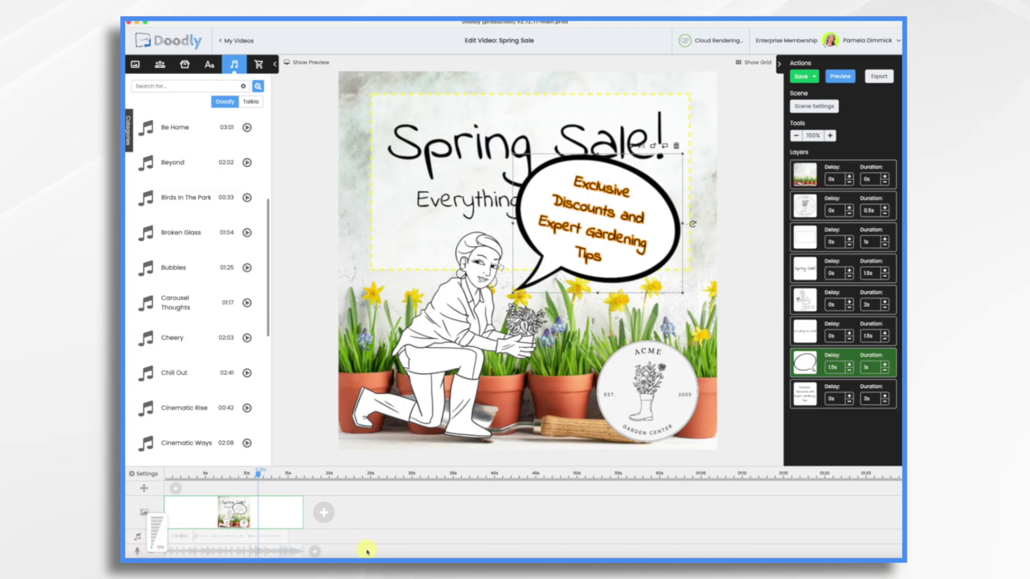
left_click(202, 474)
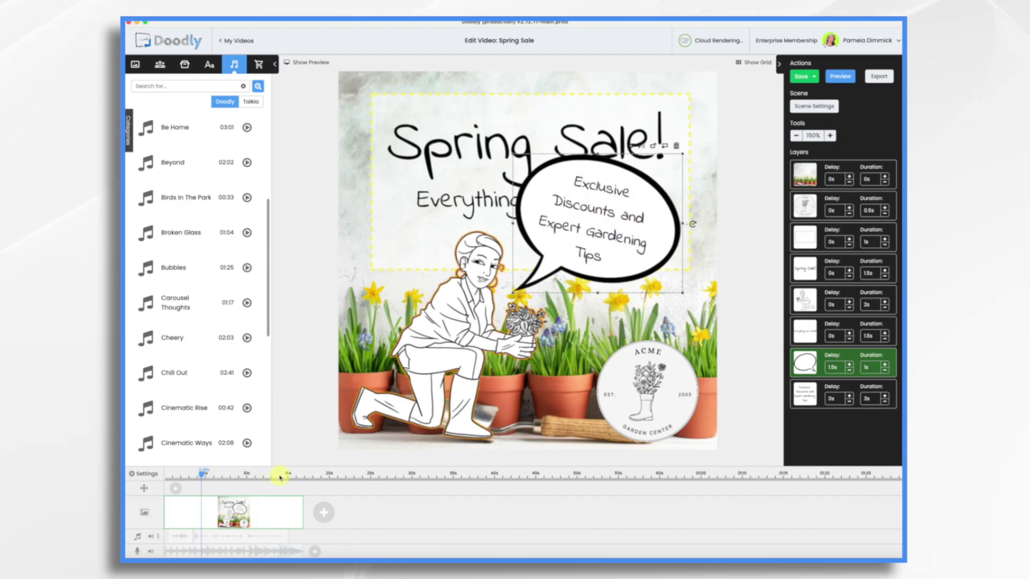
Set the scene's erase mode to Off and apply the scene settings.
left_click(814, 107)
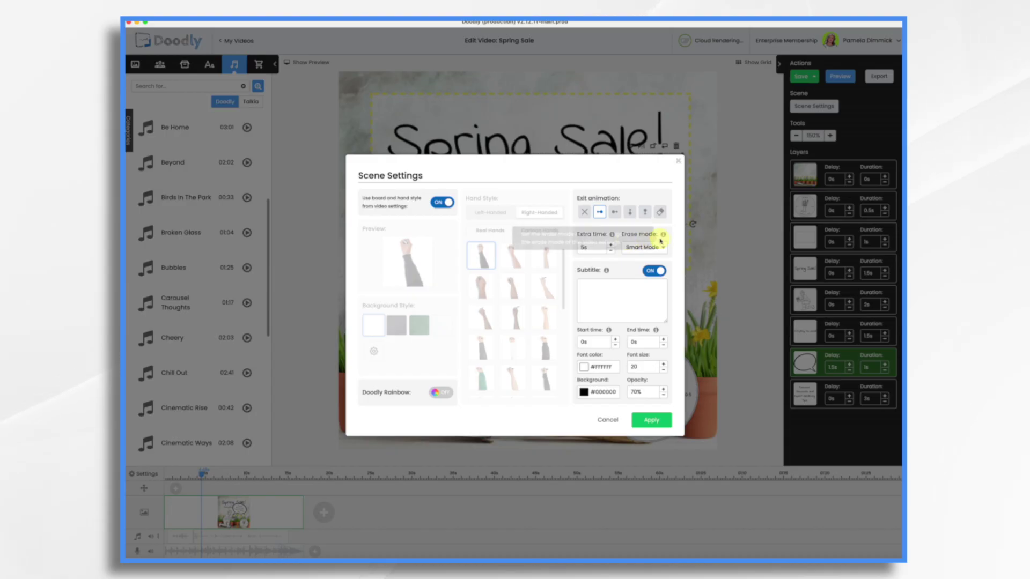
left_click(661, 253)
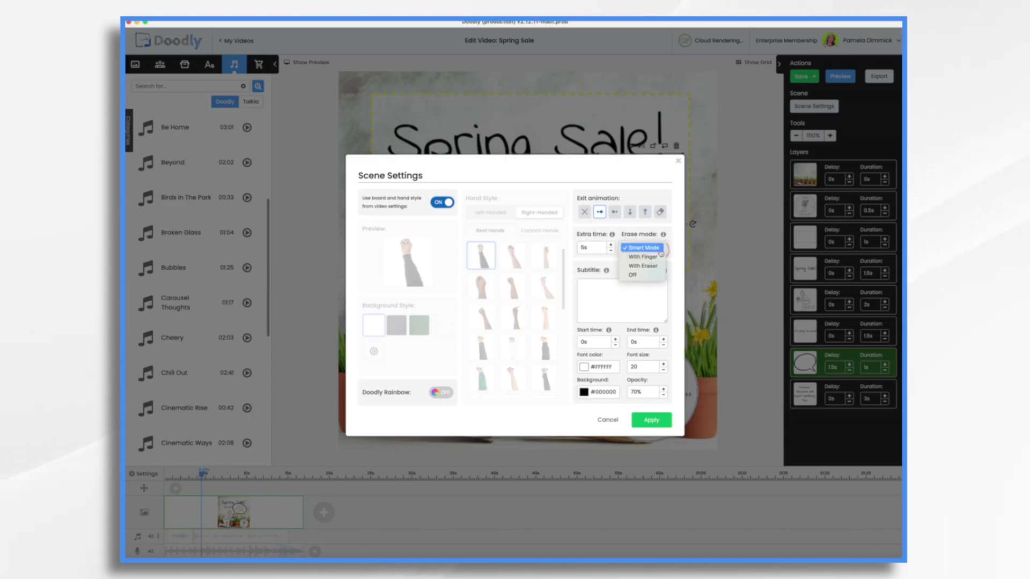
left_click(634, 276)
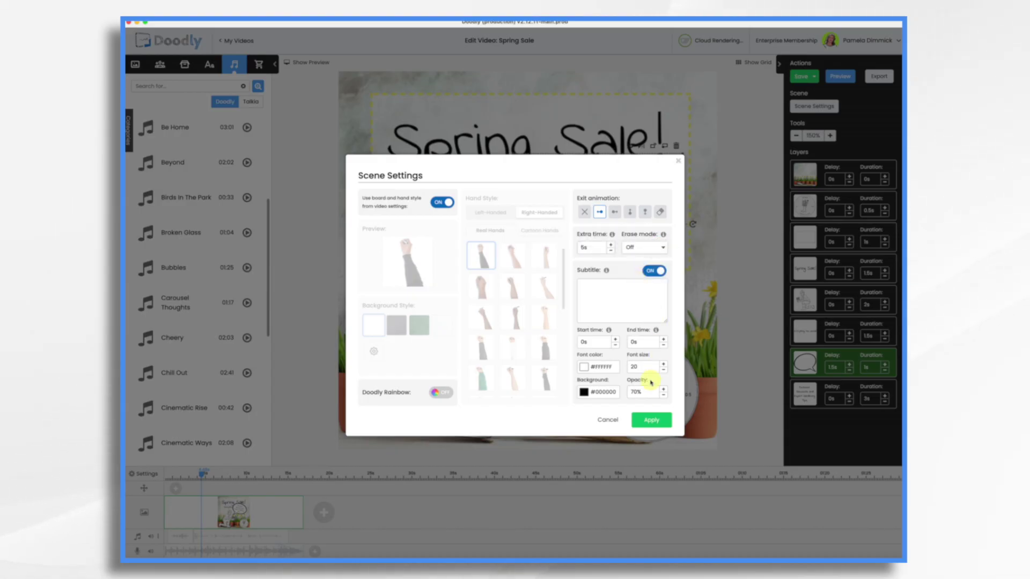
left_click(661, 424)
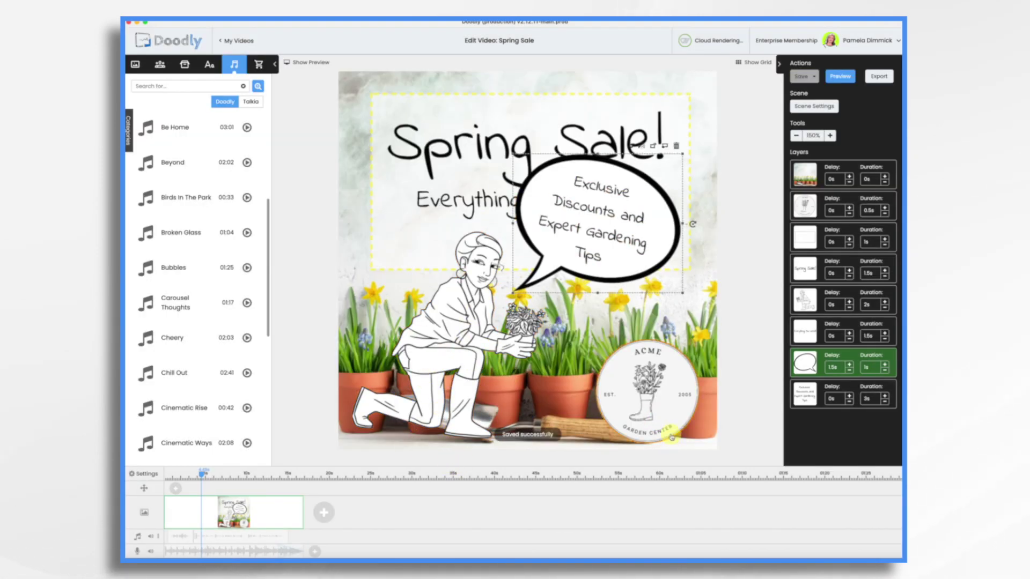
Set the delay of the "Everything You Need!" text layer to 1.5 s.
left_click(848, 337)
left_click(848, 337)
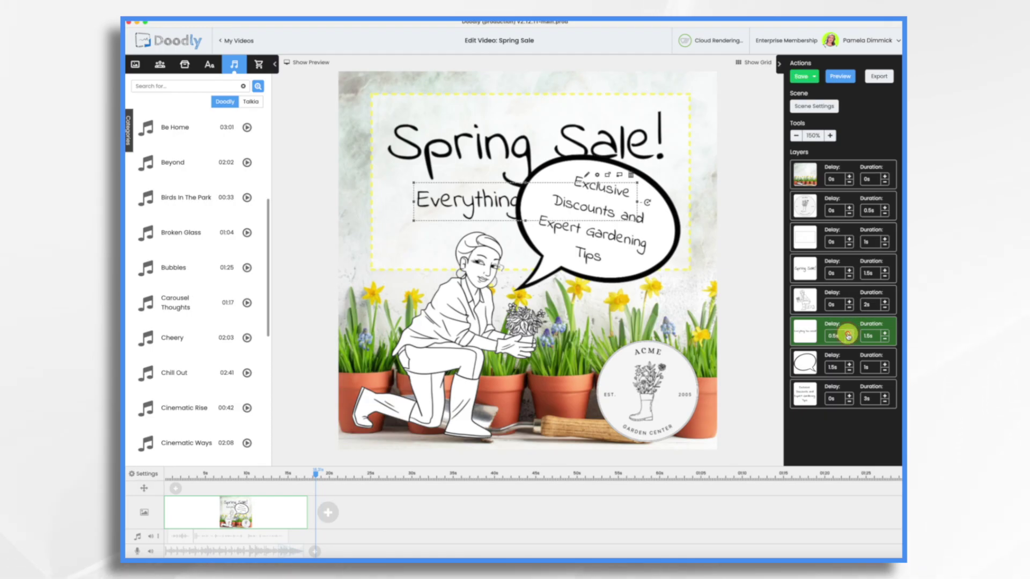
left_click(848, 337)
left_click(847, 336)
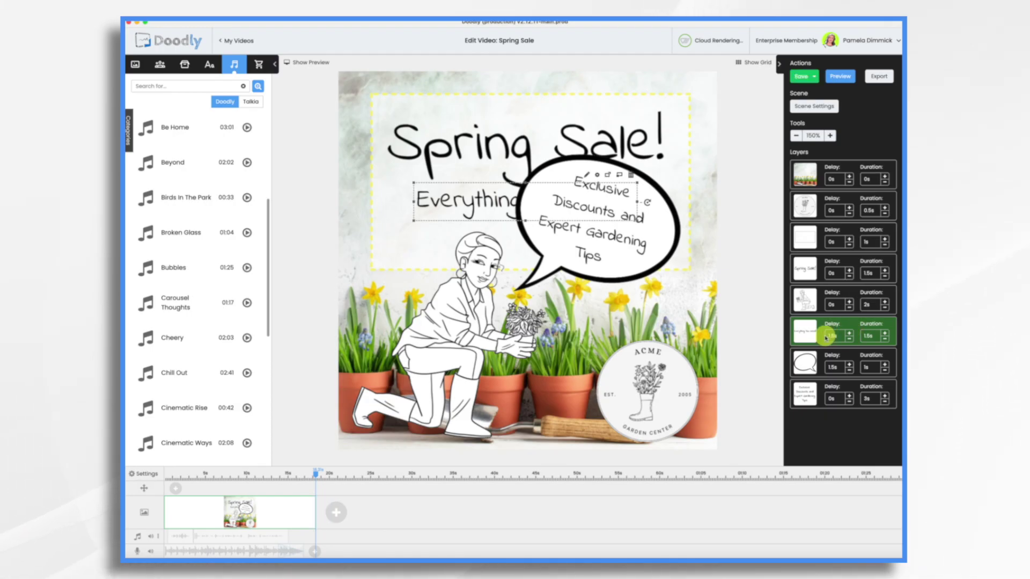